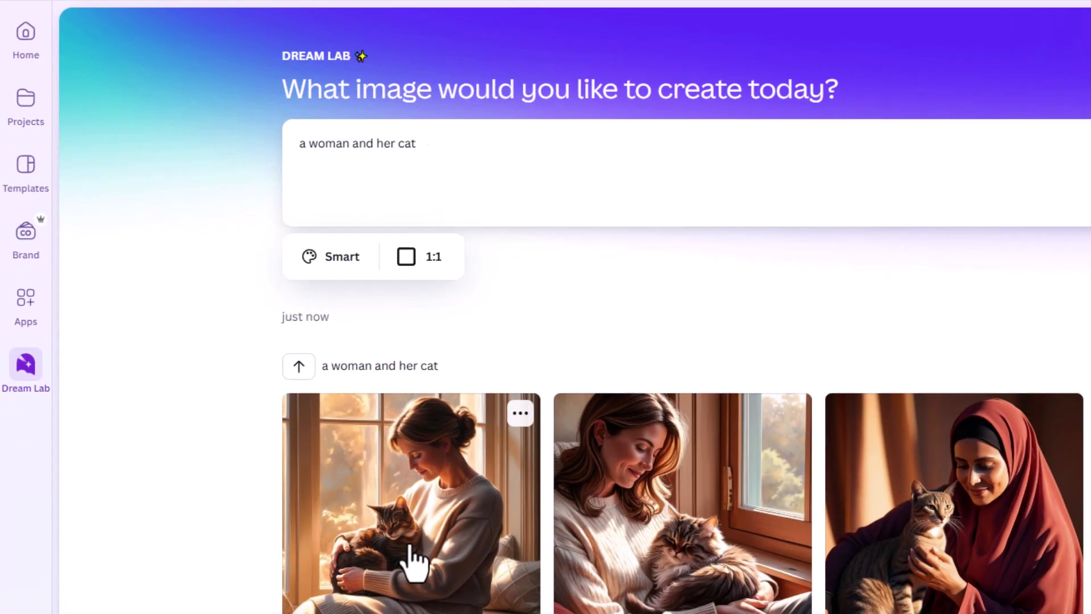
View each of the four images generated for "a woman and her cat" at full size, closing each preview.
click(515, 591)
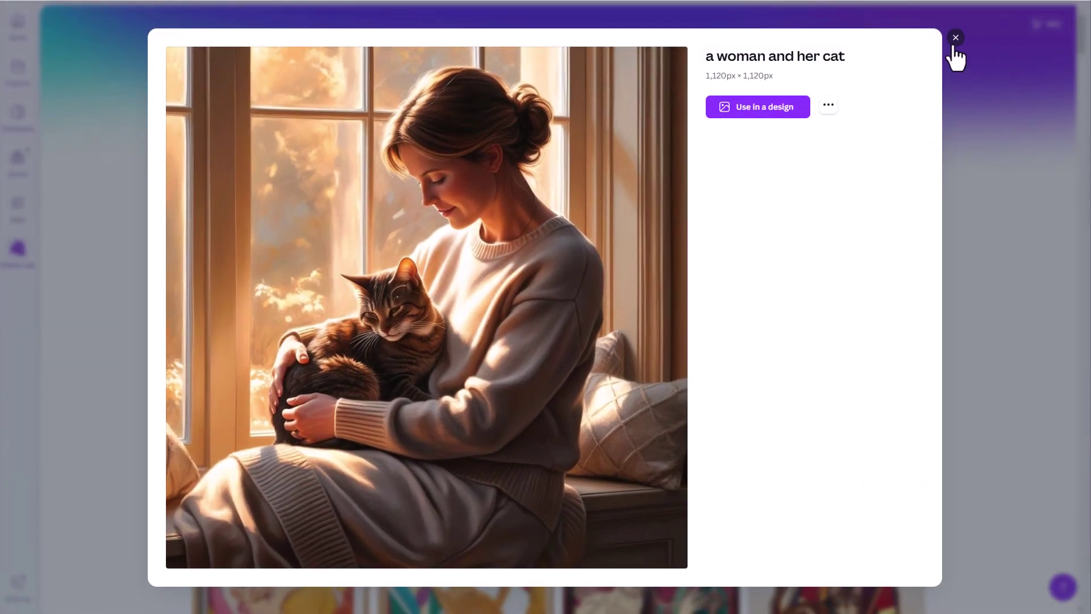
click(956, 41)
click(483, 391)
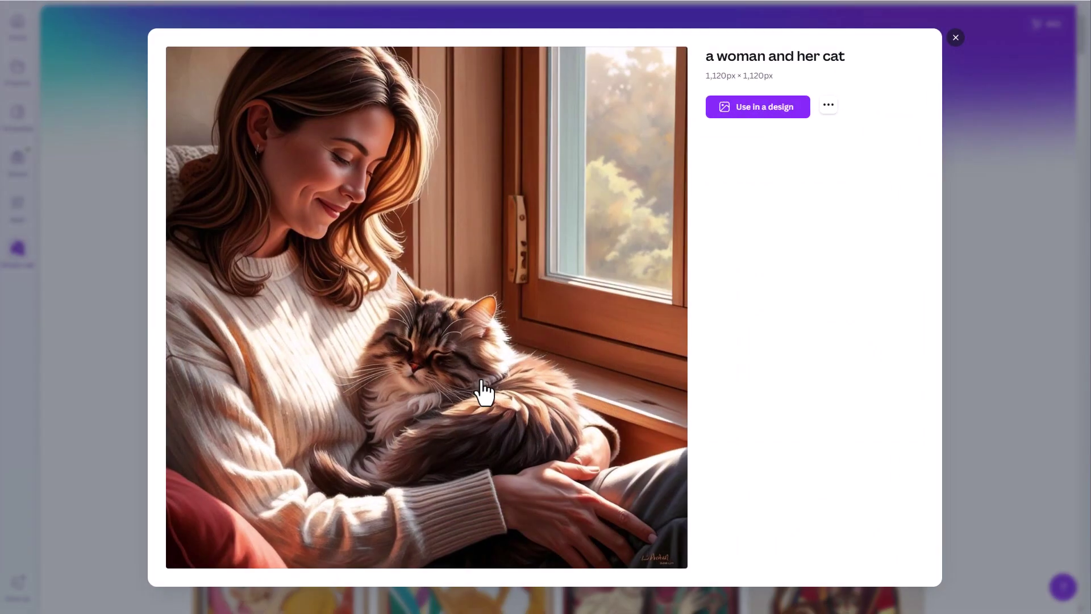
click(956, 39)
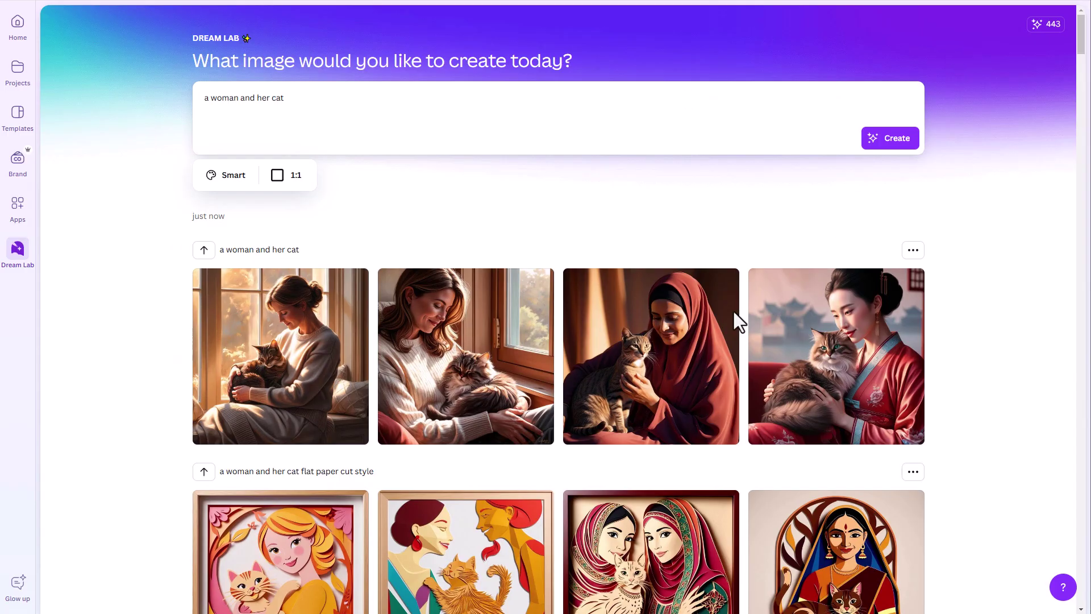
click(681, 379)
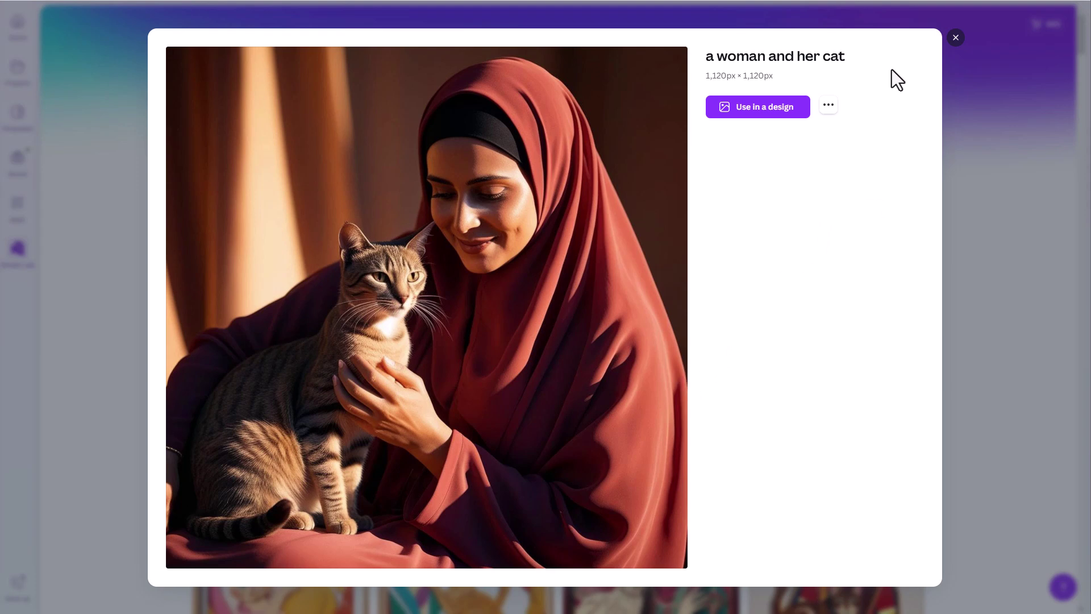
click(956, 39)
click(821, 428)
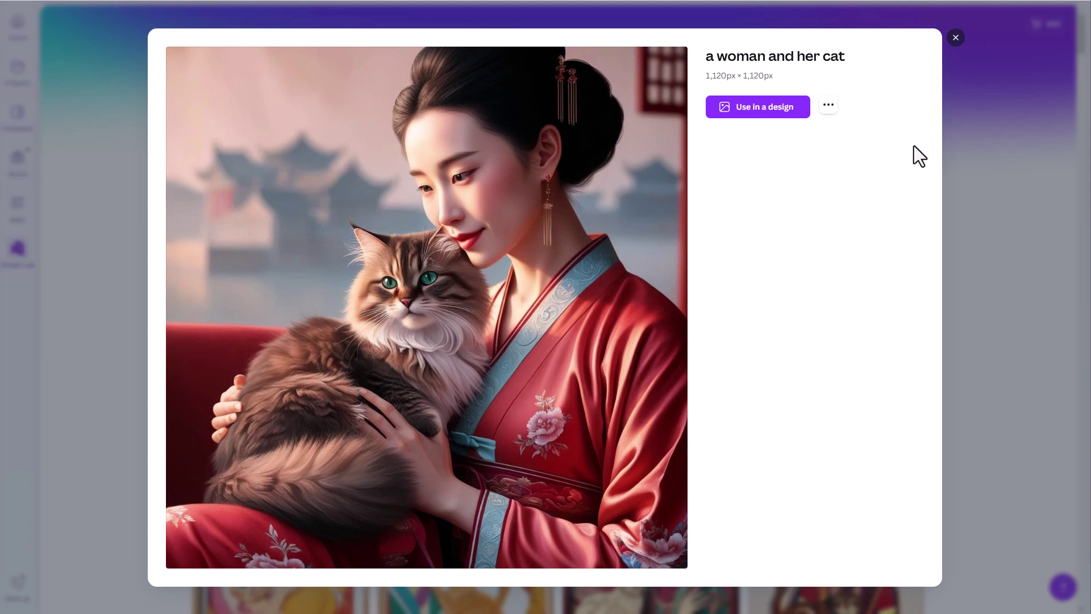
click(955, 38)
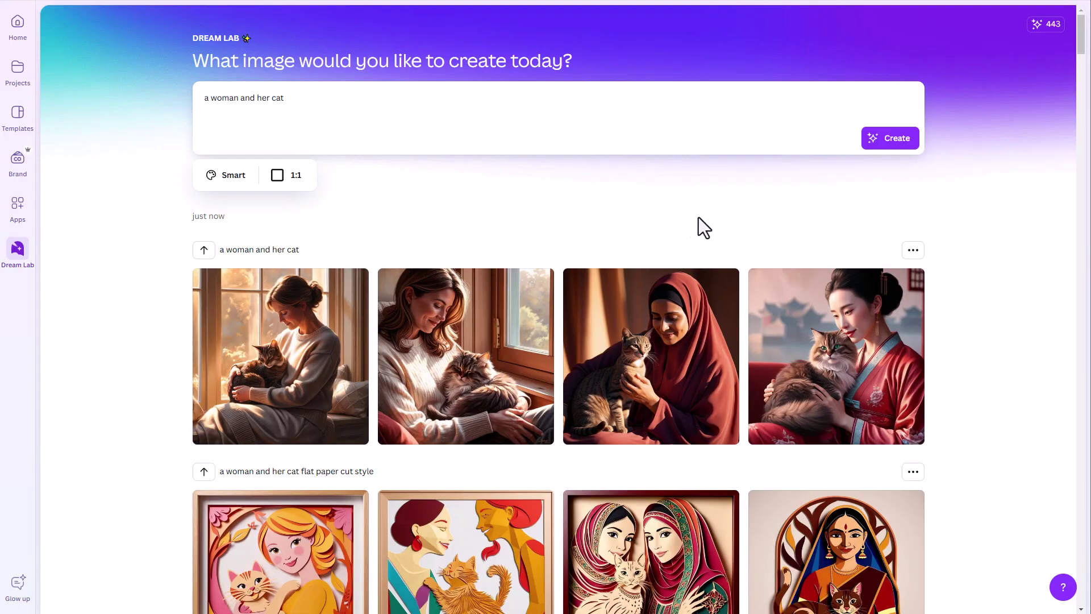
Find the "a woman and her cat pop art" results in the history and view the second image enlarged, closing its preview.
drag(1080, 34, 1025, 522)
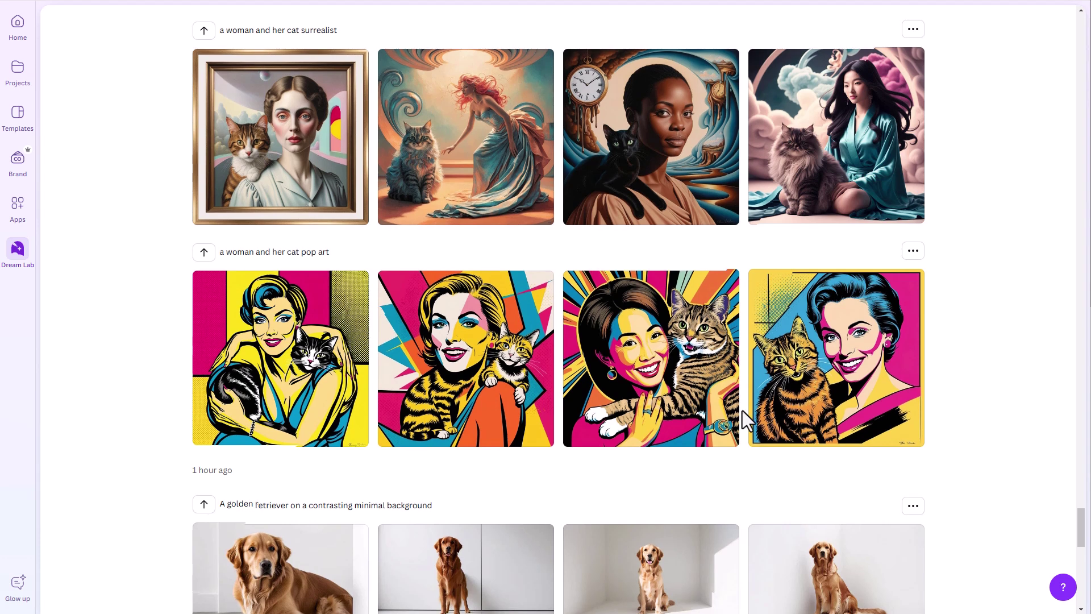
mouse_move(712, 406)
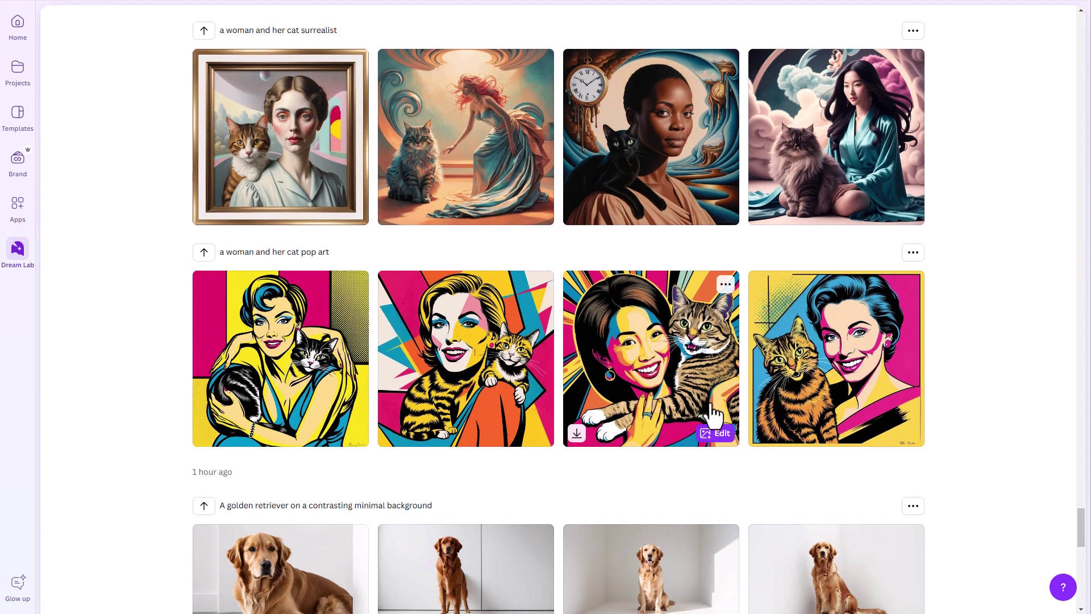
mouse_move(798, 403)
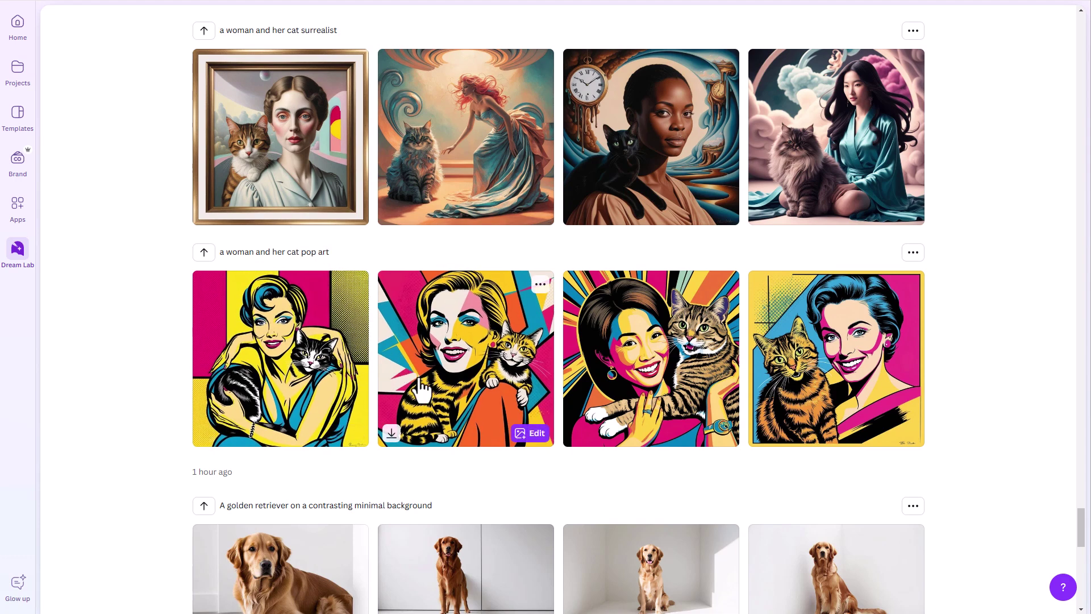
click(490, 386)
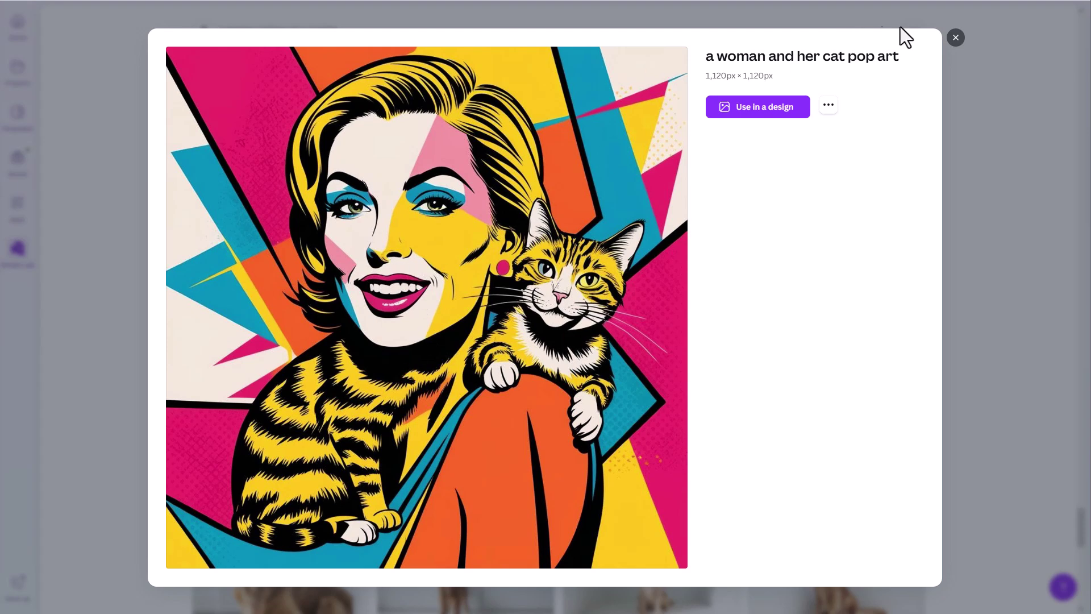
click(955, 39)
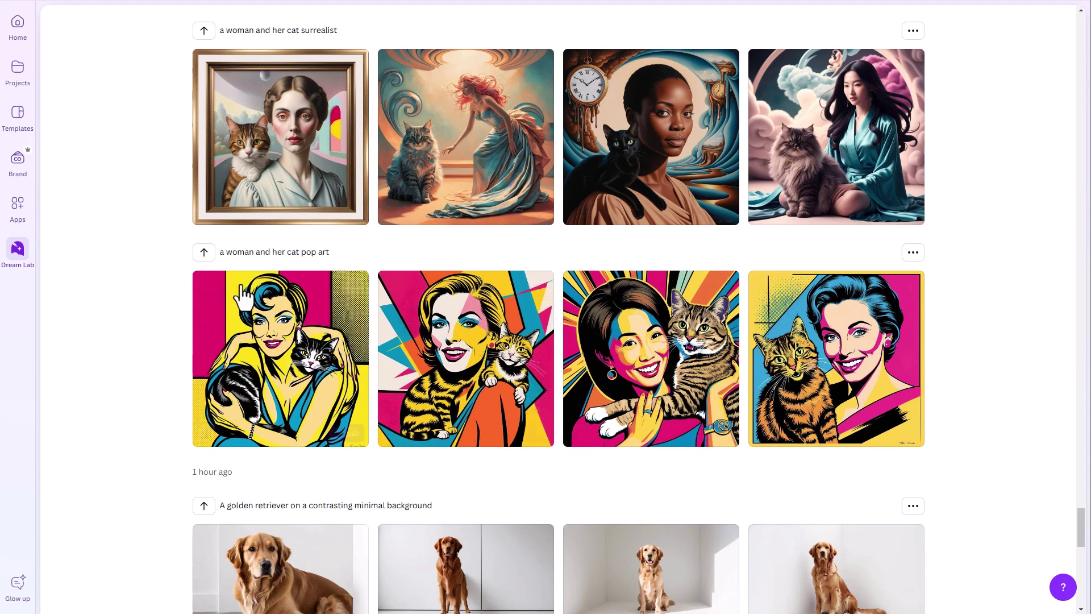
Look over the surrealist and abstract results, enlarge the fourth "a woman and her cat abstract" image, and close its preview.
scroll(308, 263, up, 2)
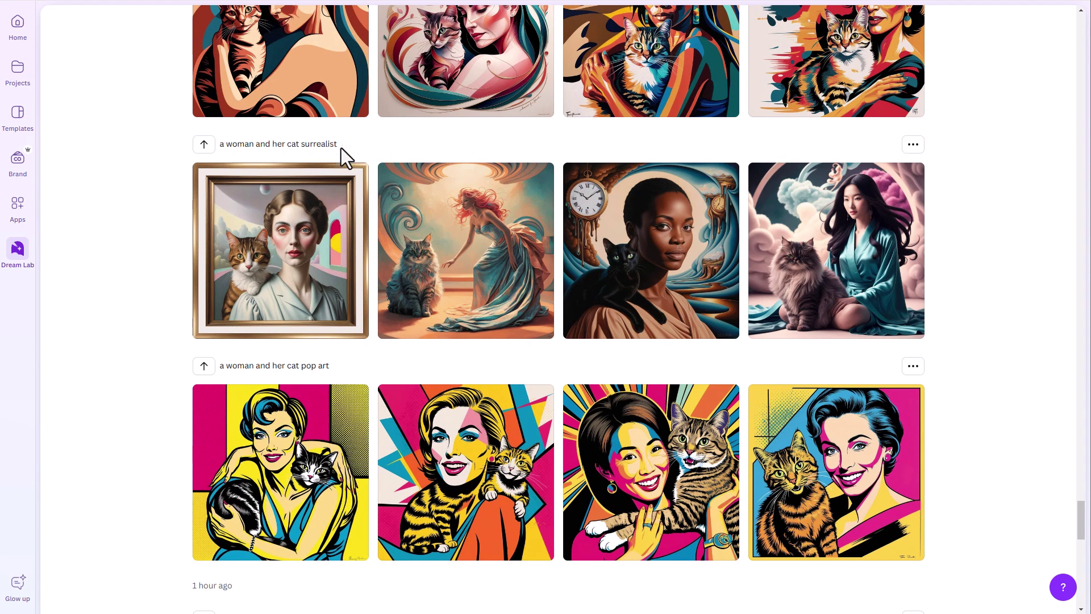
scroll(341, 148, up, 2)
scroll(323, 222, up, 1)
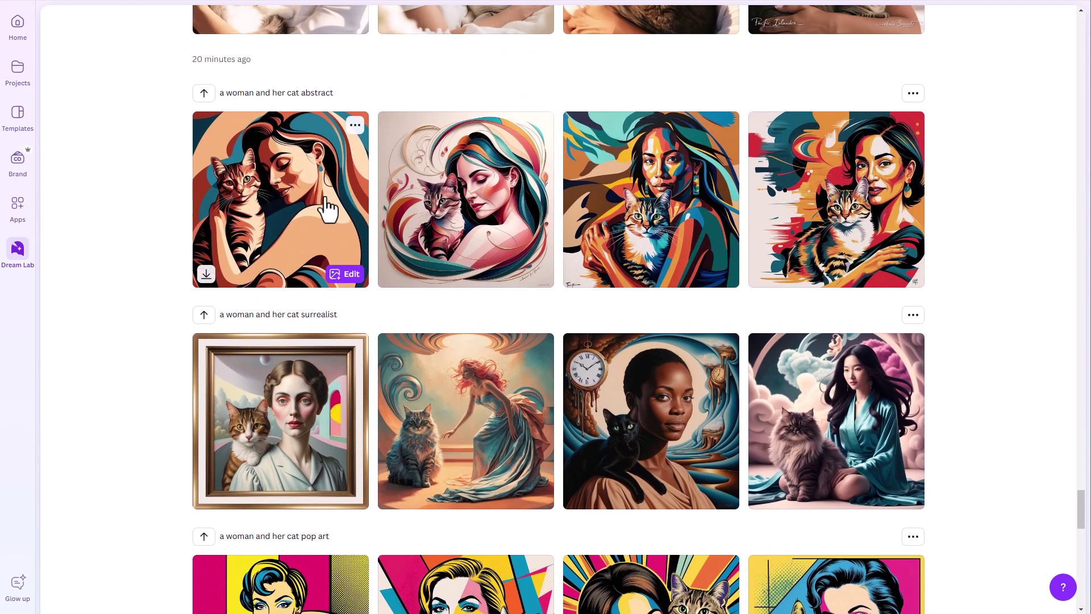
click(819, 220)
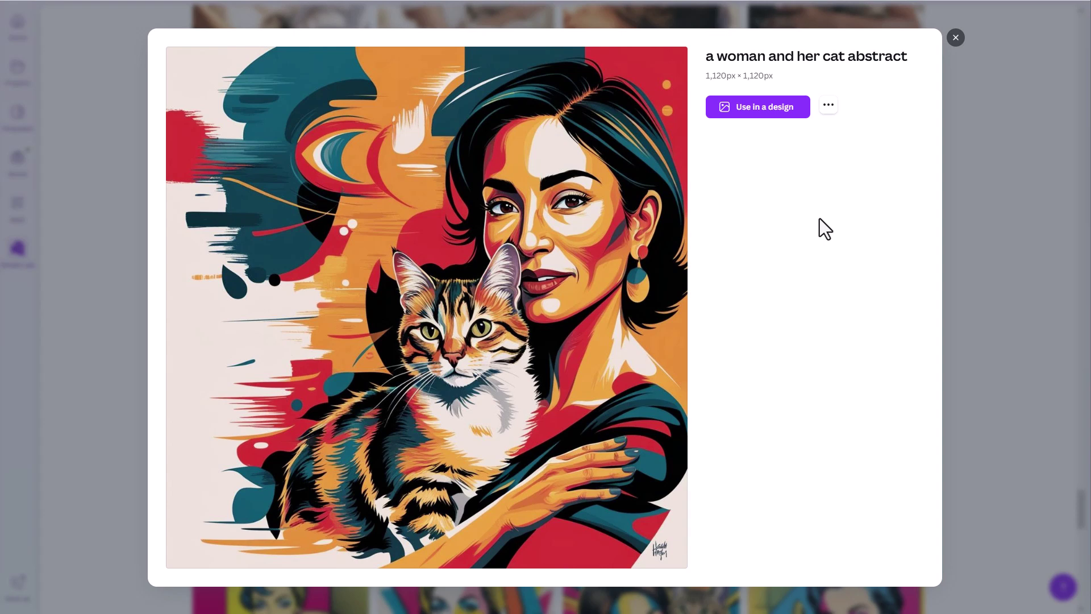
click(956, 37)
View the second "a woman and her cat high-key portrait" image enlarged and close its preview.
scroll(806, 214, up, 5)
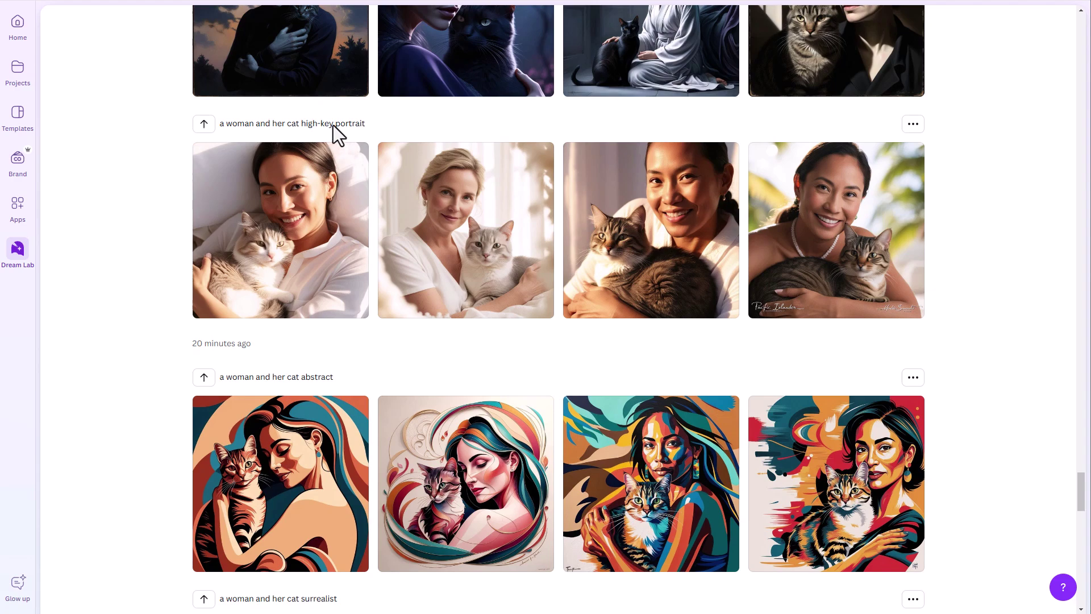
click(461, 210)
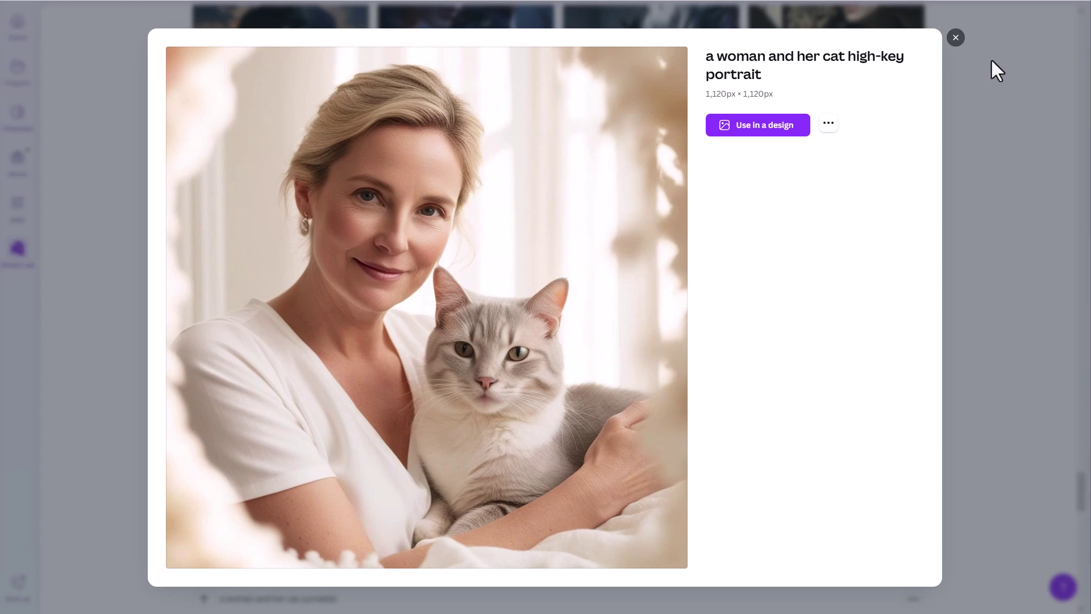
click(957, 39)
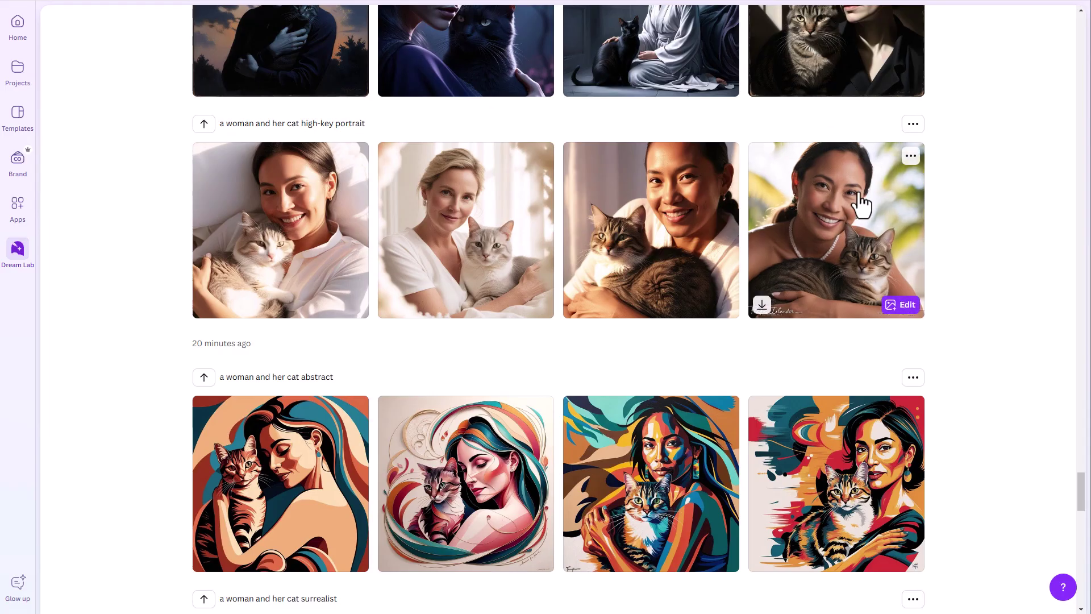
View the first "a woman and her cat ominous" image enlarged and close its preview.
scroll(352, 242, up, 2)
scroll(348, 292, up, 3)
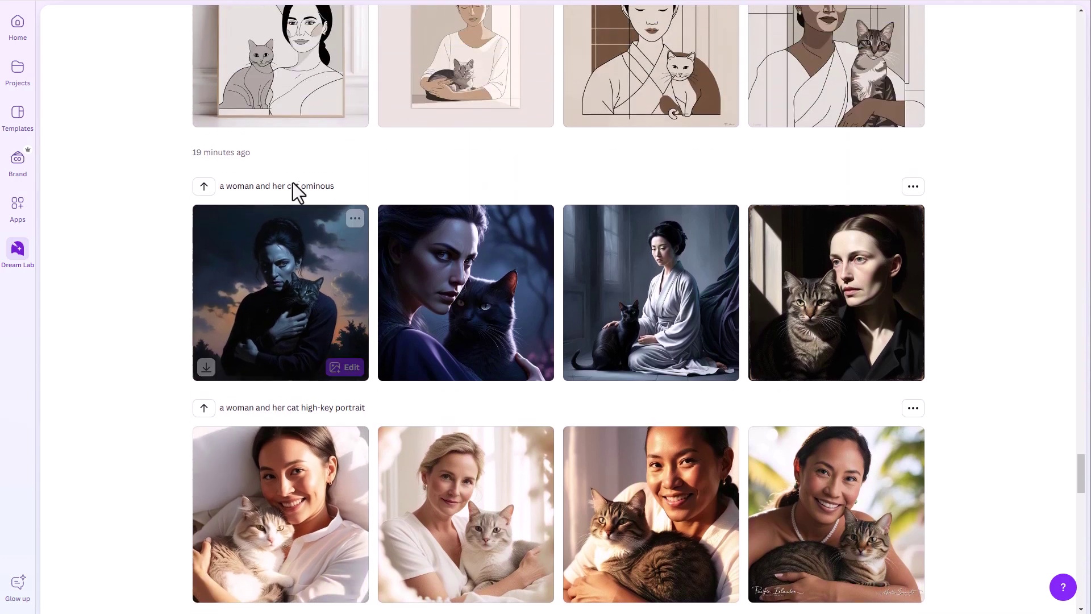
click(336, 292)
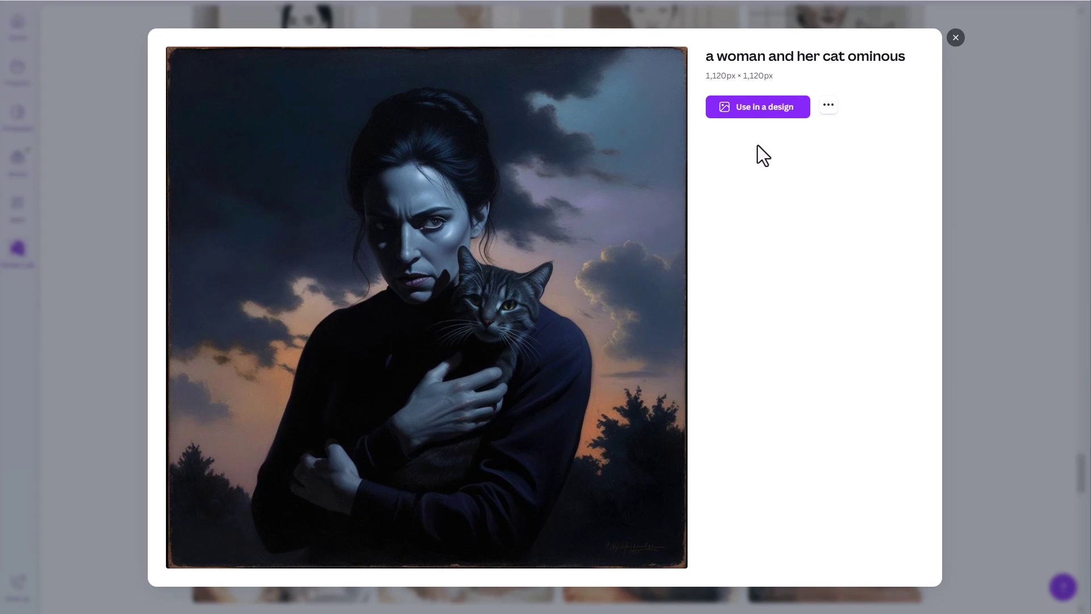
click(955, 38)
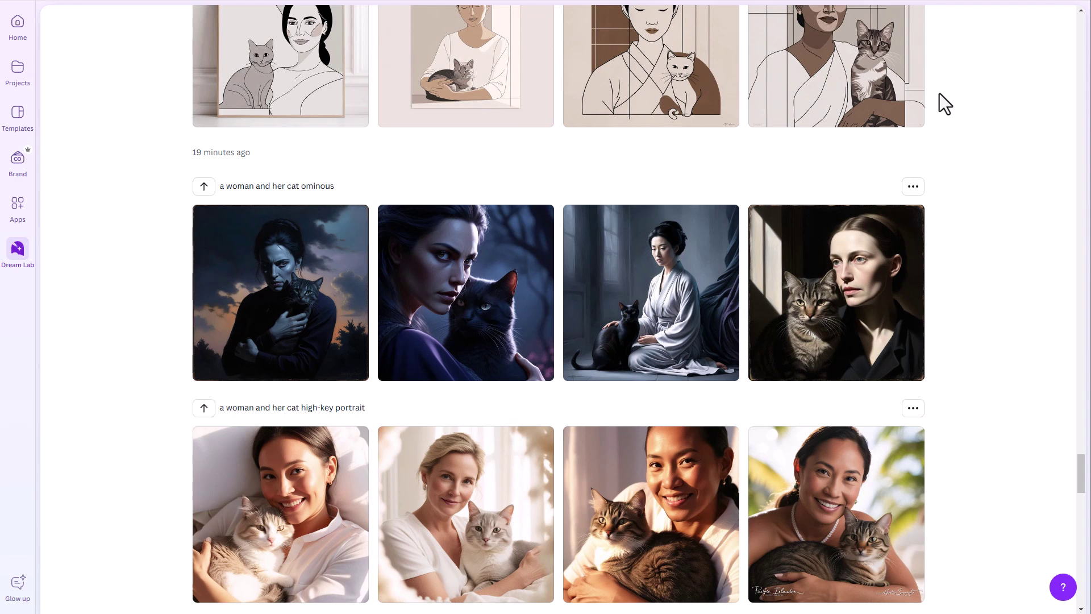
Look over the minimalist results, enlarge the third "a woman and her cat high fantasy art" image, and close its preview.
scroll(802, 250, up, 2)
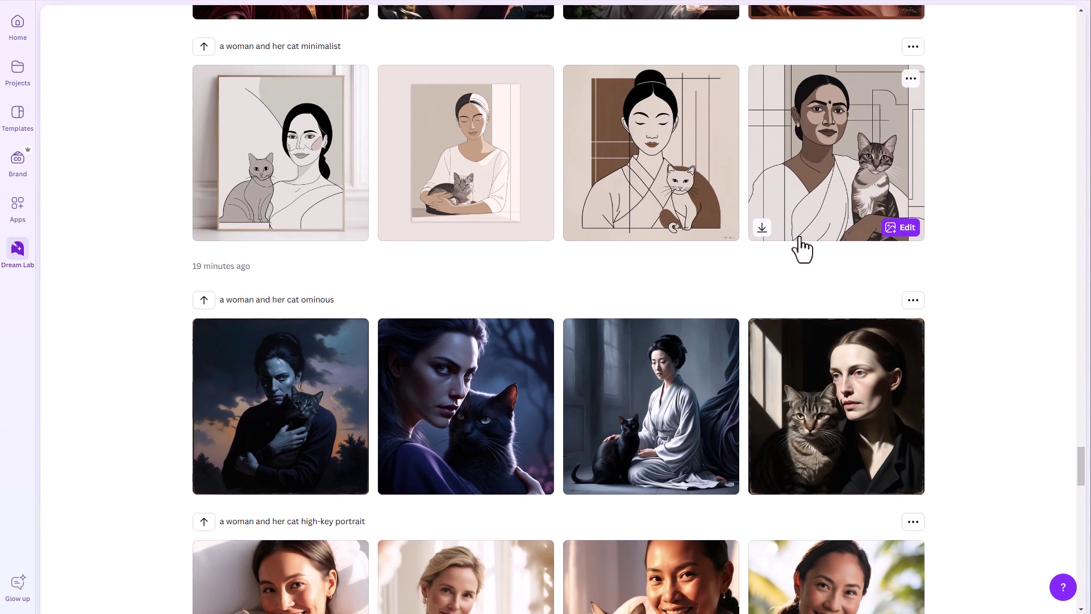
scroll(802, 250, up, 2)
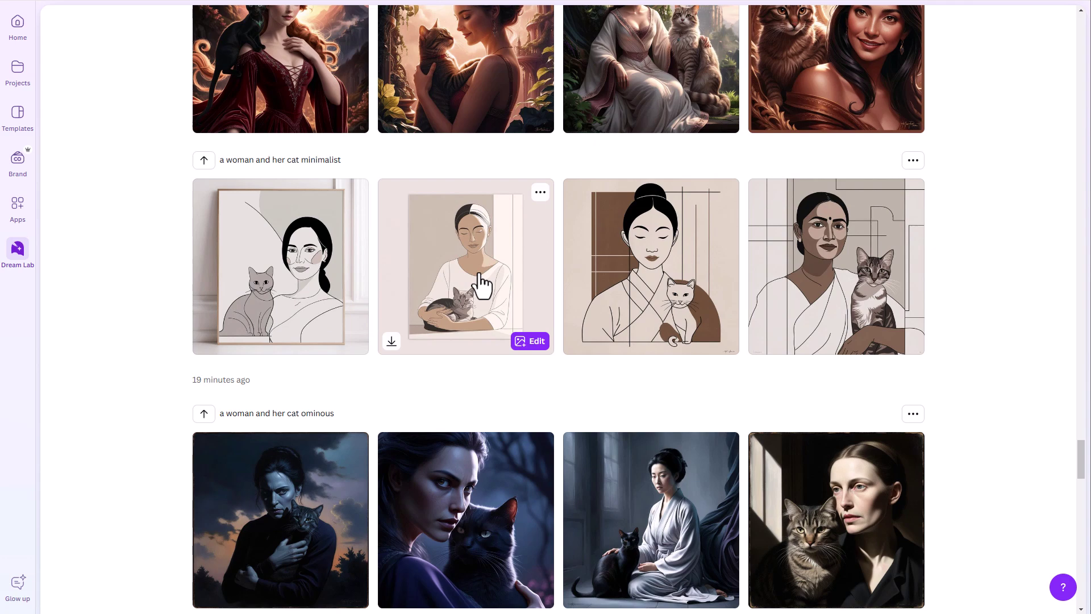
scroll(488, 276, up, 4)
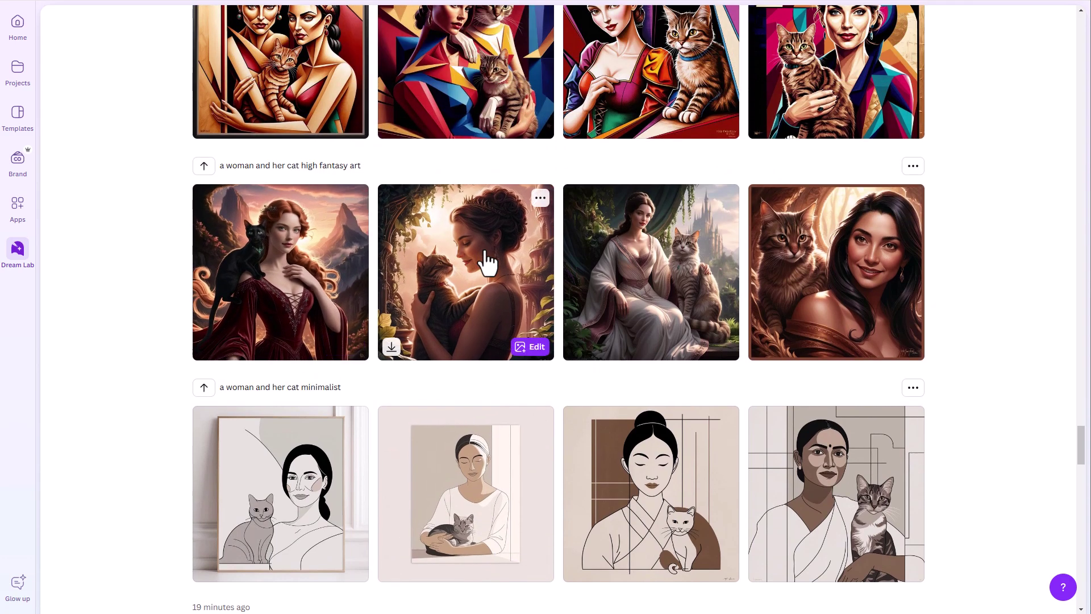
click(618, 262)
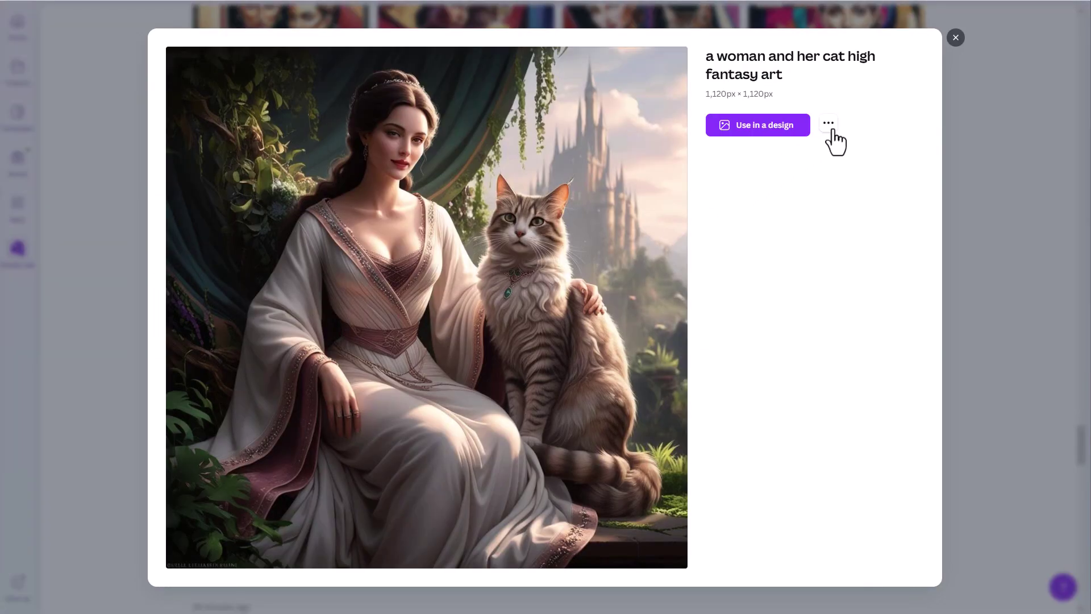
click(955, 38)
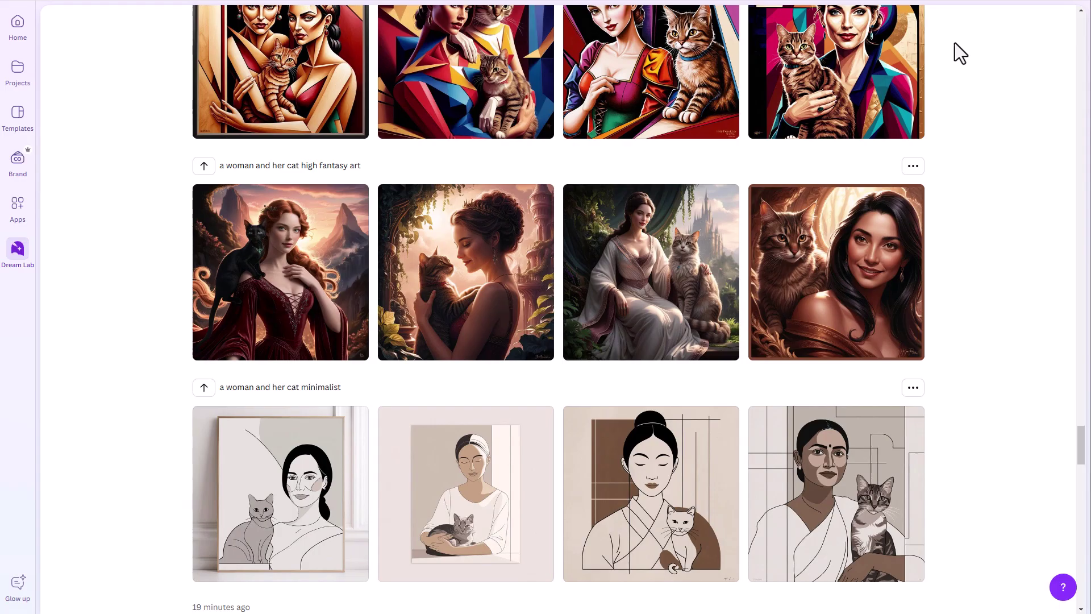
Look over the high fantasy cubist and gothic results, enlarge the second steampunk image, and close its preview.
scroll(796, 227, up, 3)
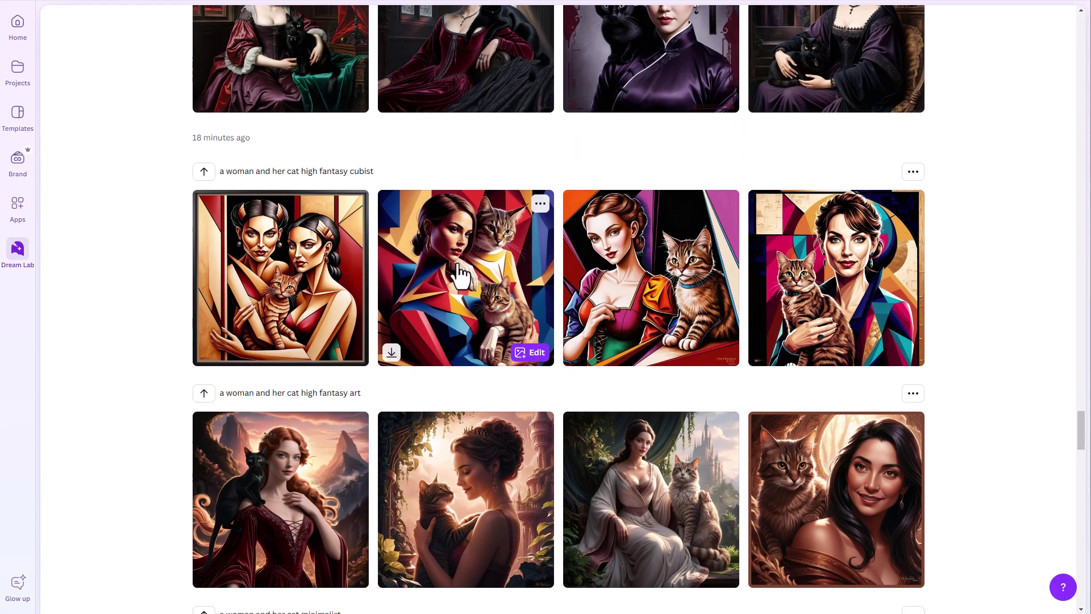
scroll(460, 273, up, 4)
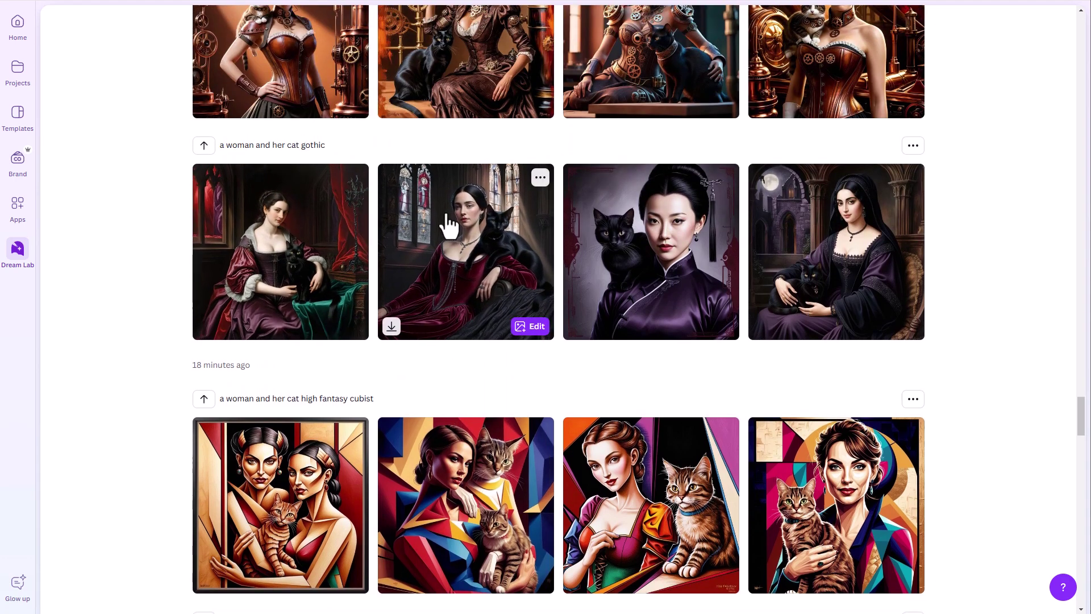
scroll(458, 244, up, 3)
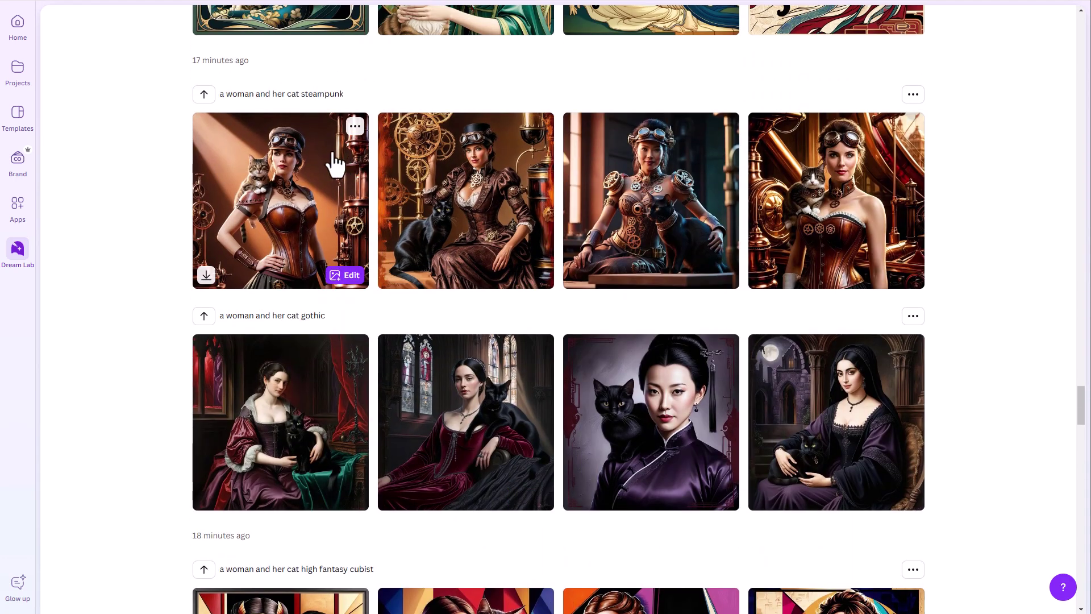
click(465, 205)
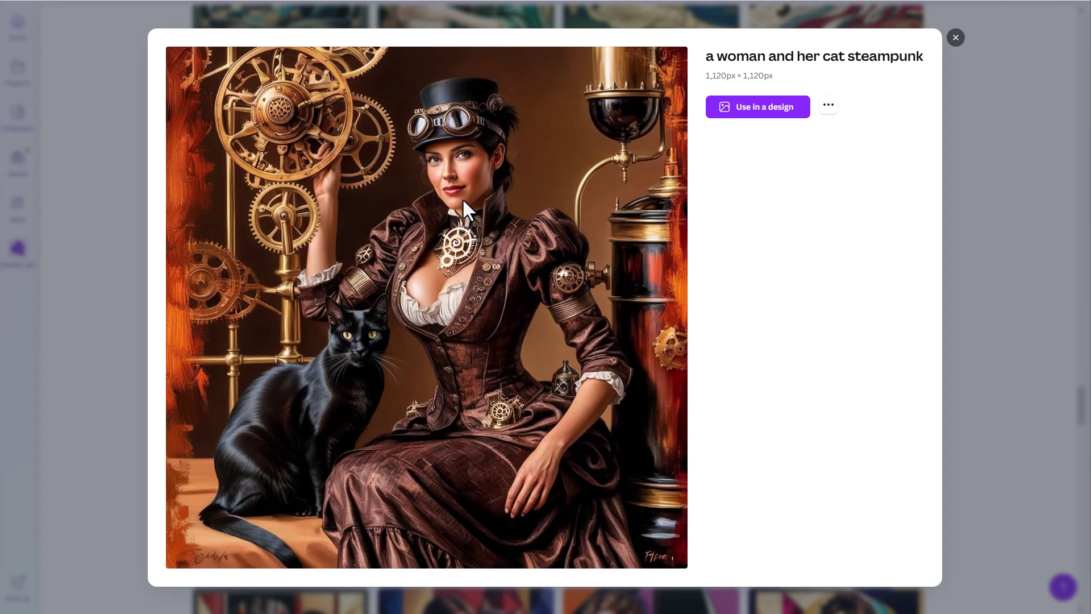
click(956, 34)
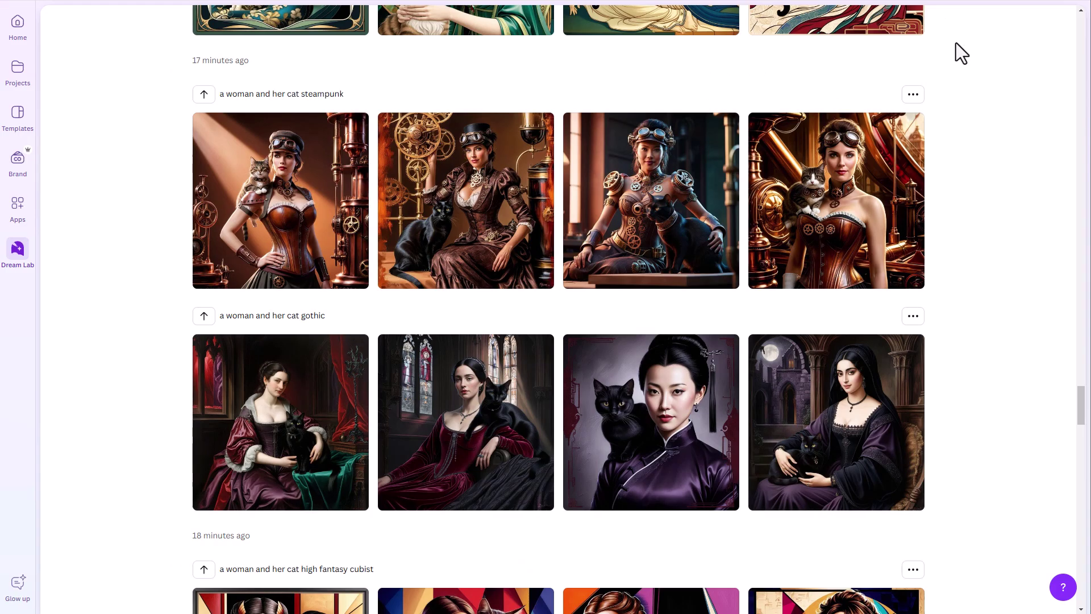
Look over the art nouveau and art deco results, open the third avante-garde image's preview, and close it.
scroll(886, 216, up, 6)
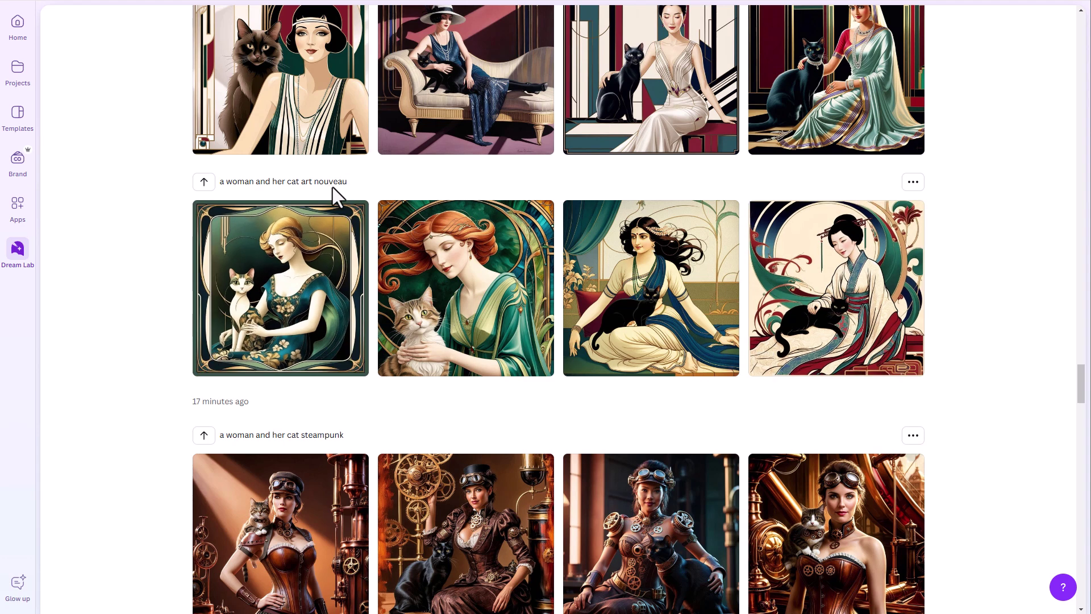
scroll(332, 186, up, 3)
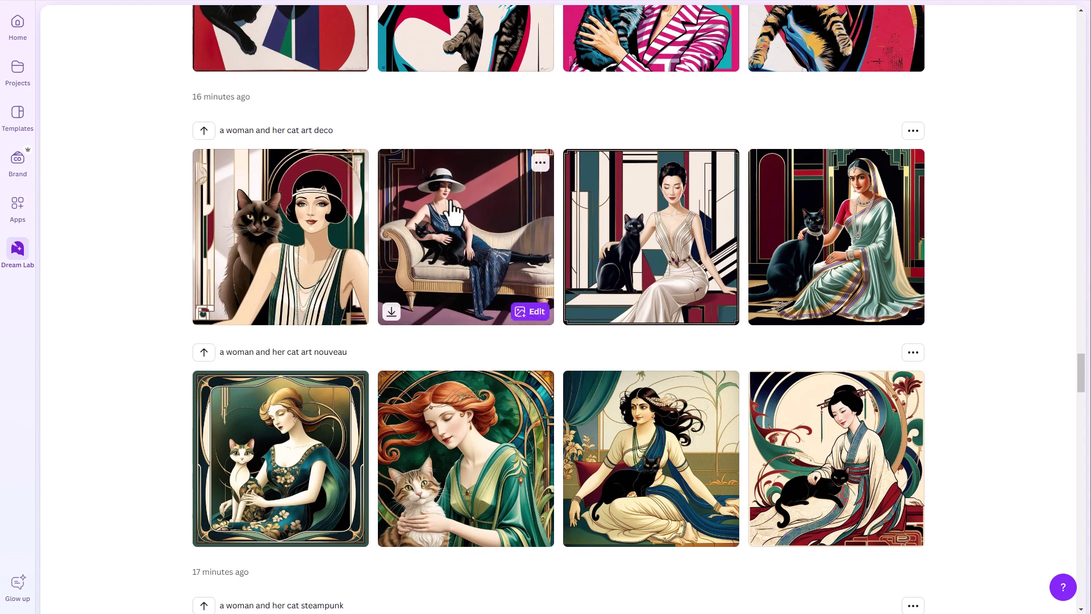
scroll(441, 239, up, 4)
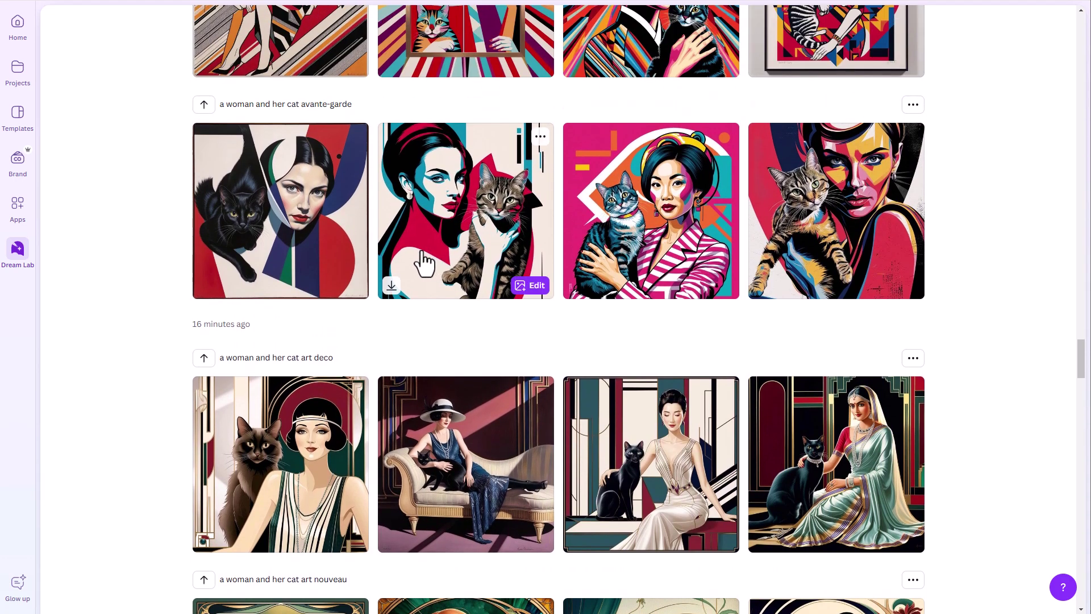
click(604, 233)
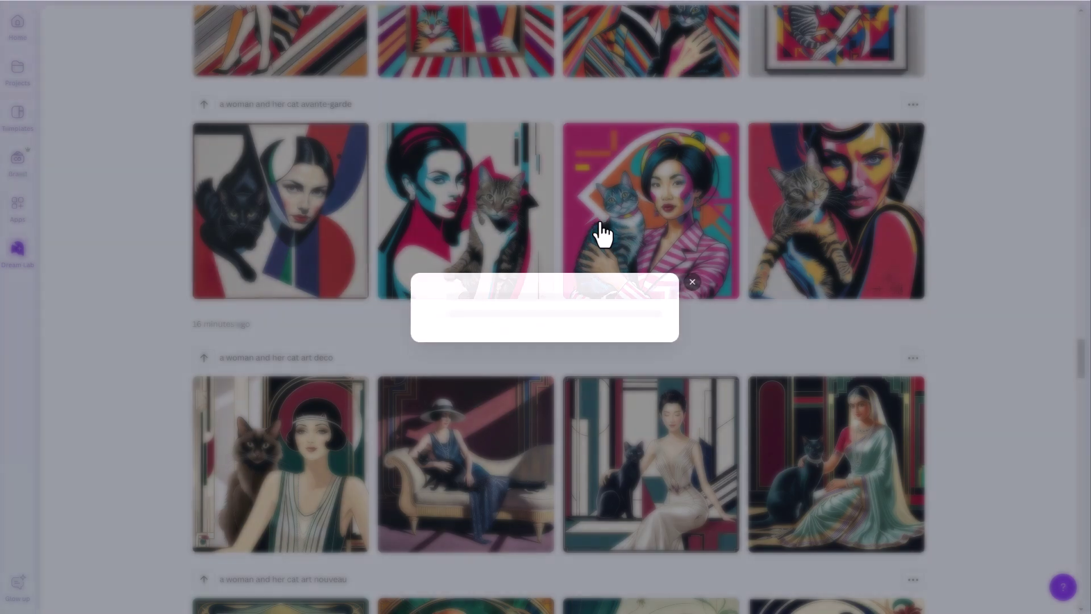
key(Escape)
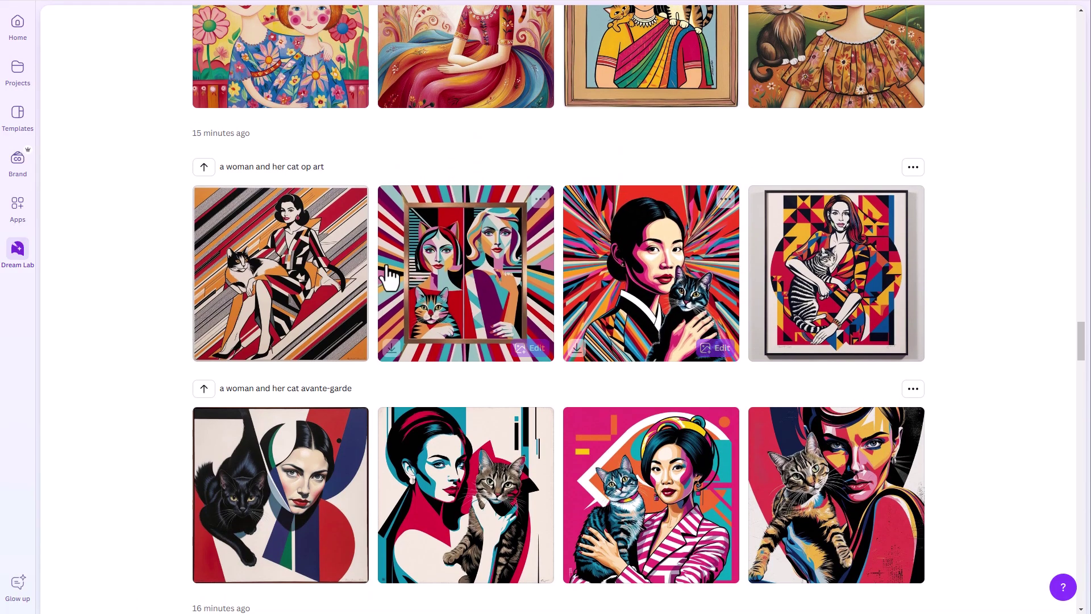
Enlarge the second "a woman and her cat whimsical folk" image and close its preview.
scroll(312, 185, up, 5)
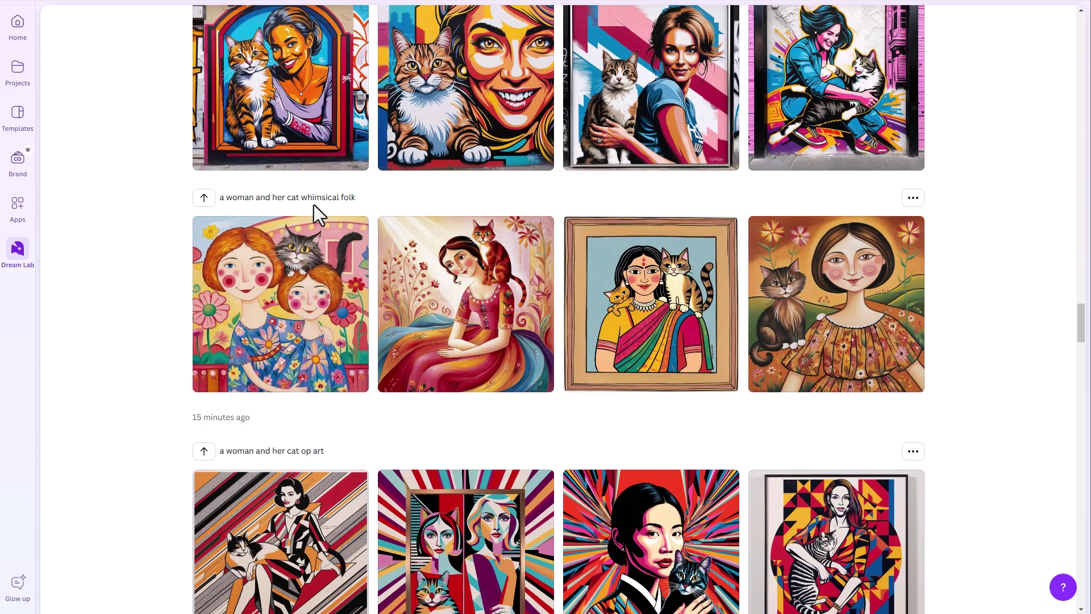
click(441, 298)
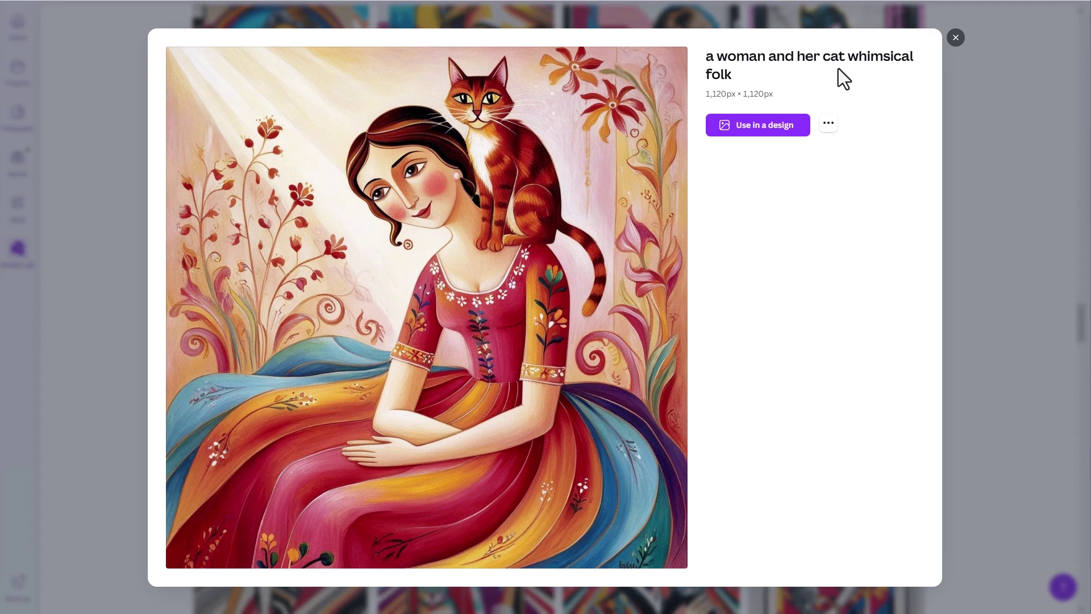
click(957, 38)
Look over the street art, anime and cartoon results, enlarge the third "tiny cute 3d figures" image, and close its preview.
scroll(863, 206, up, 2)
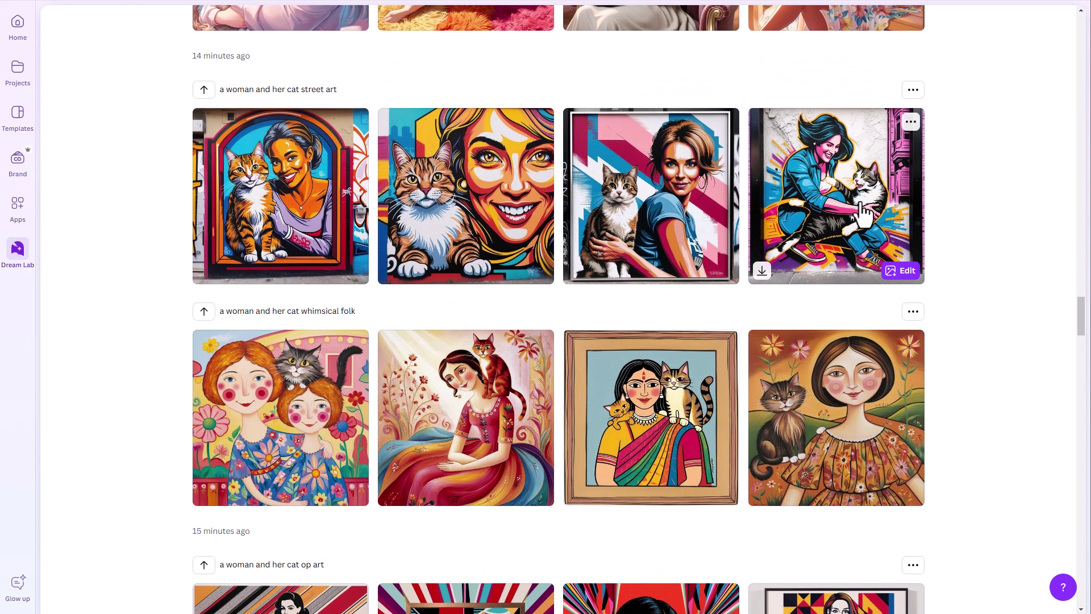
scroll(862, 212, up, 3)
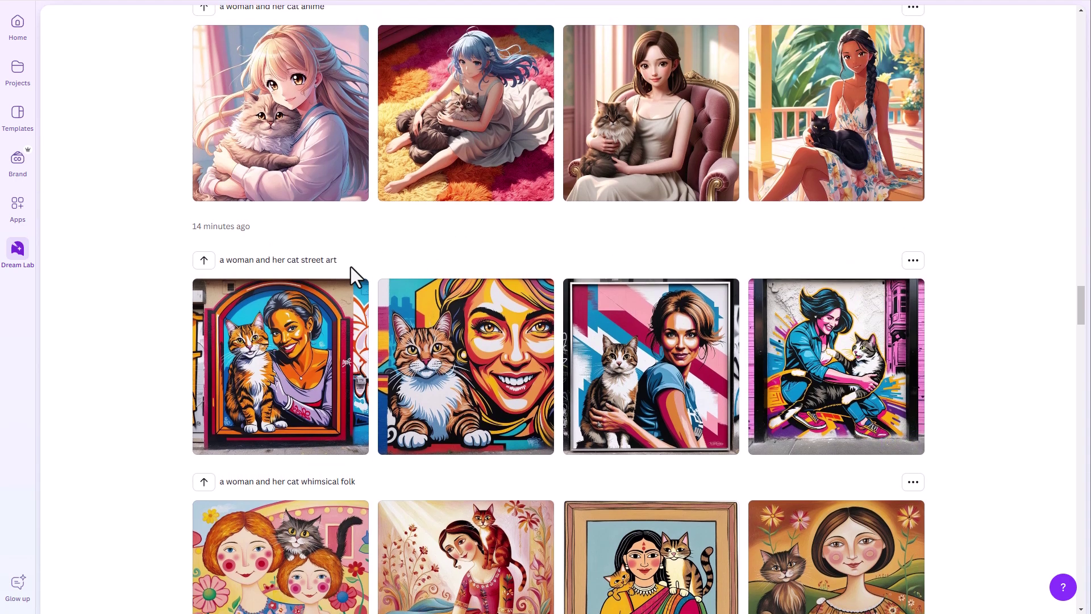
scroll(618, 386, up, 3)
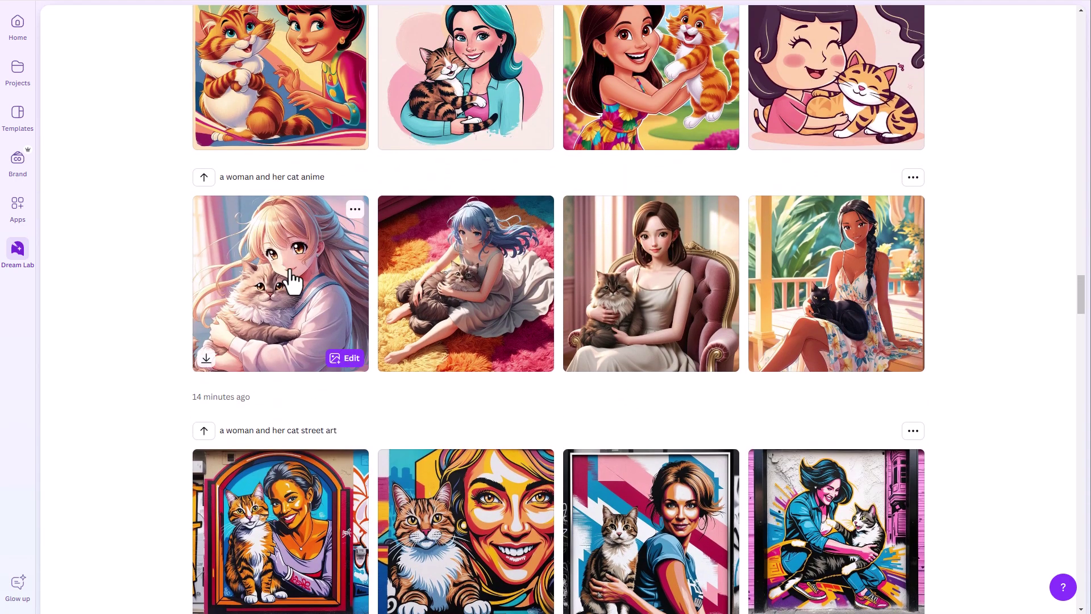
scroll(369, 248, up, 4)
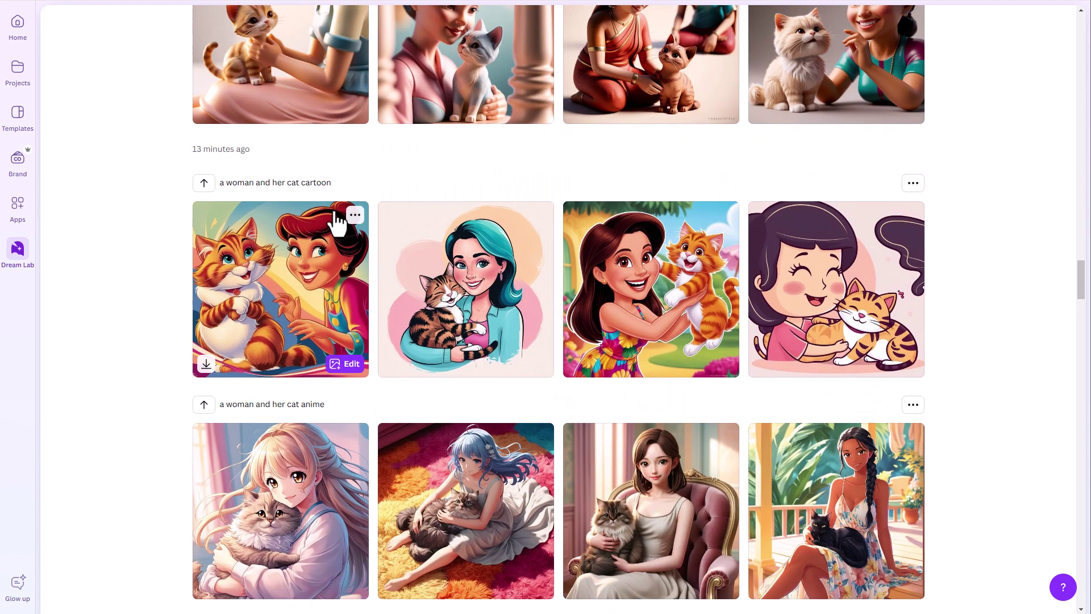
scroll(344, 255, up, 3)
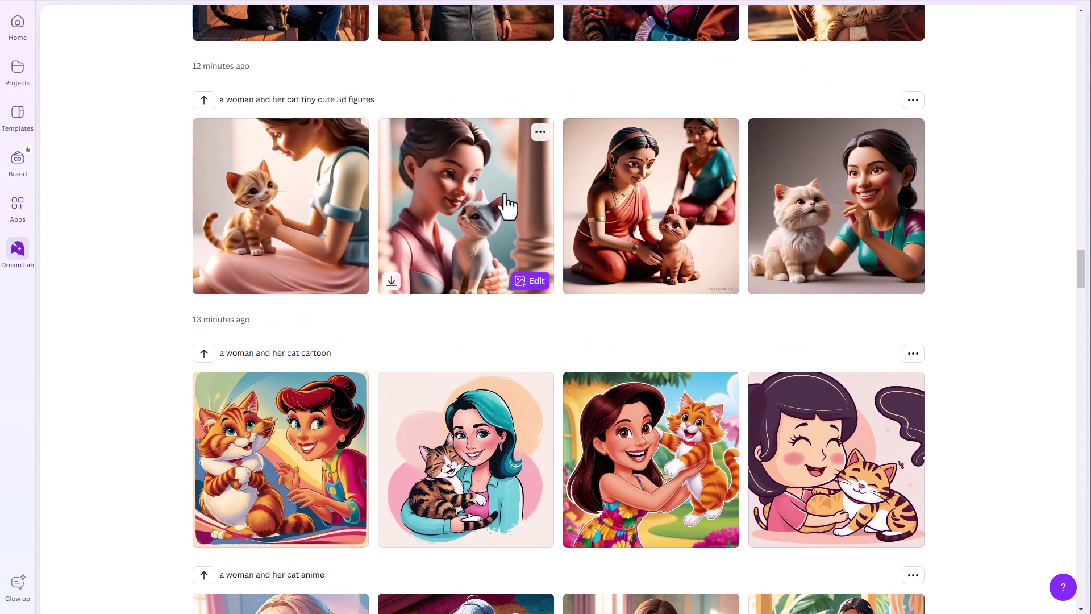
click(627, 226)
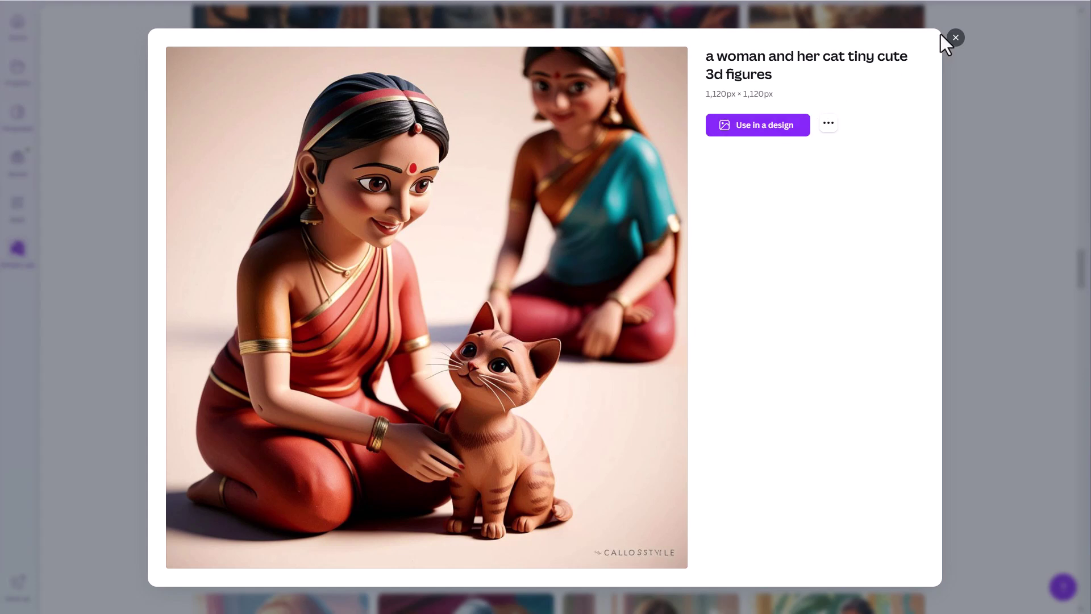
click(955, 37)
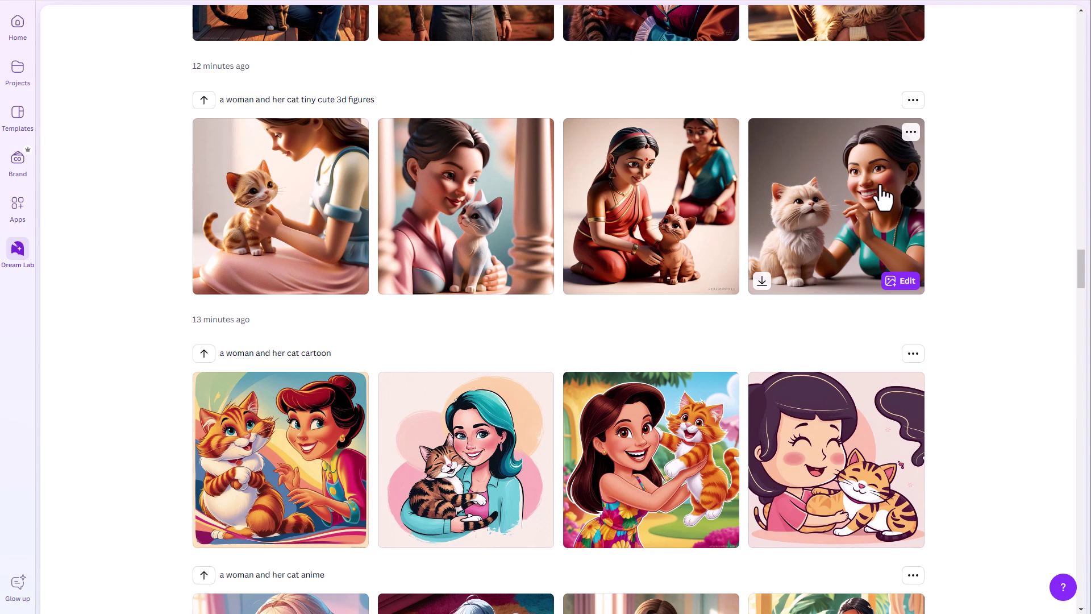
Look over the western and pulp art style results, enlarge the second superhero style image, and close its preview.
scroll(882, 195, up, 2)
scroll(883, 195, up, 2)
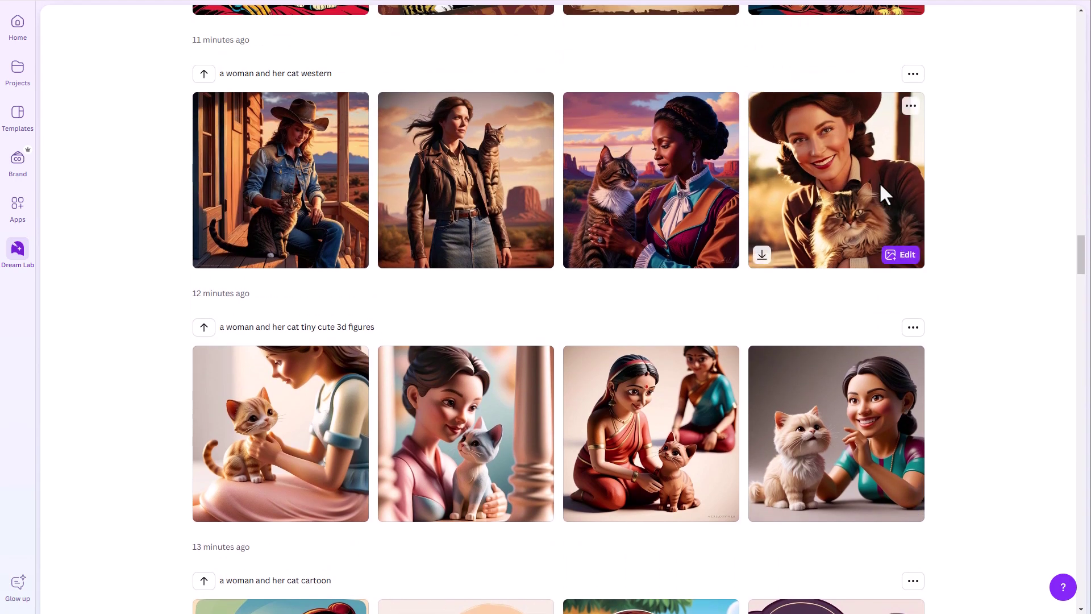
scroll(882, 195, up, 2)
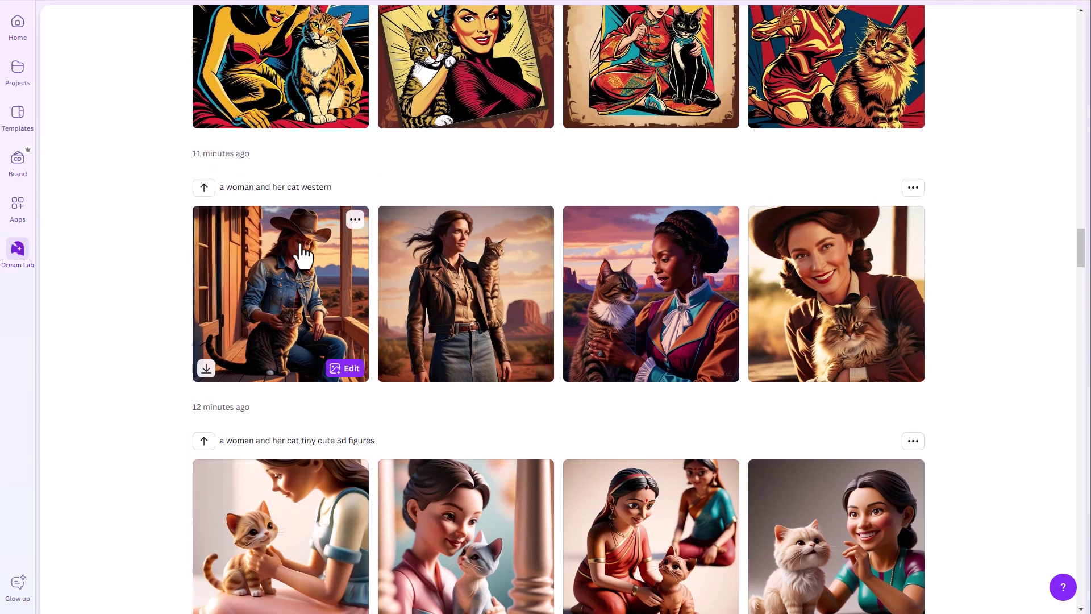
scroll(307, 245, up, 4)
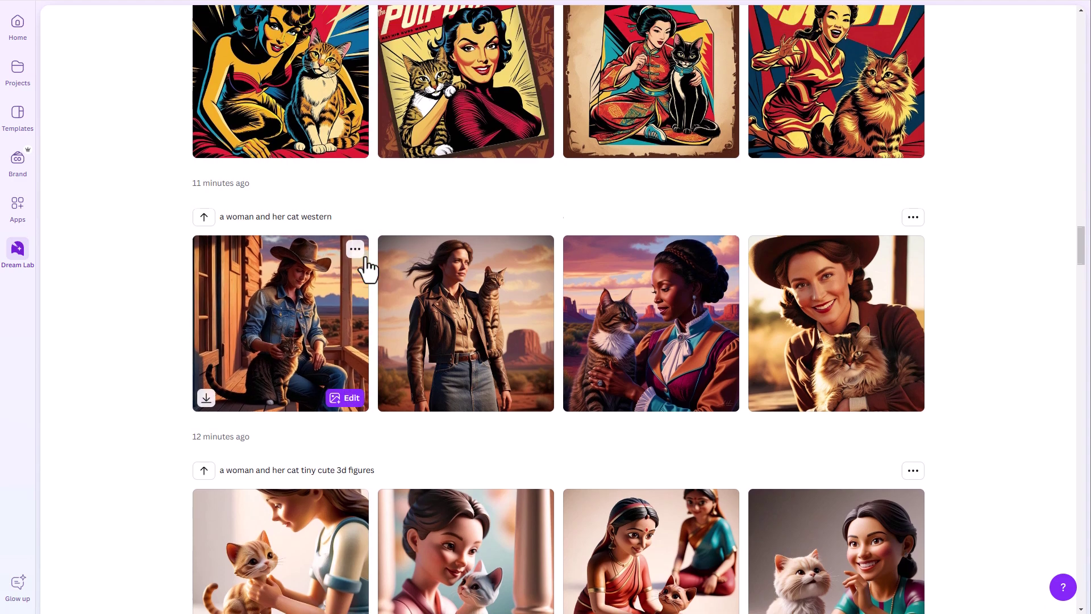
scroll(335, 222, up, 3)
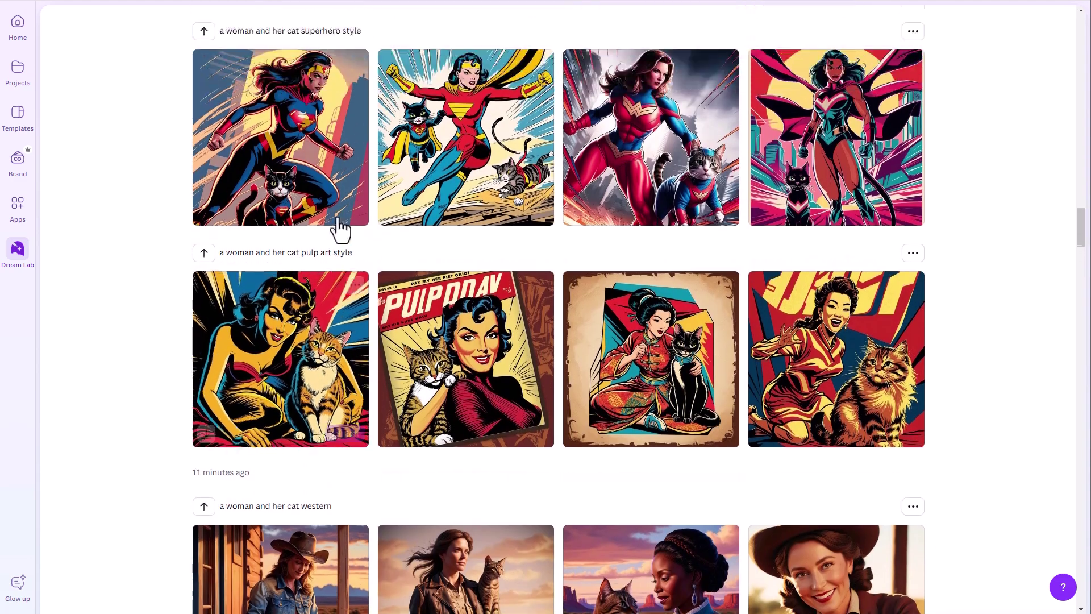
click(445, 245)
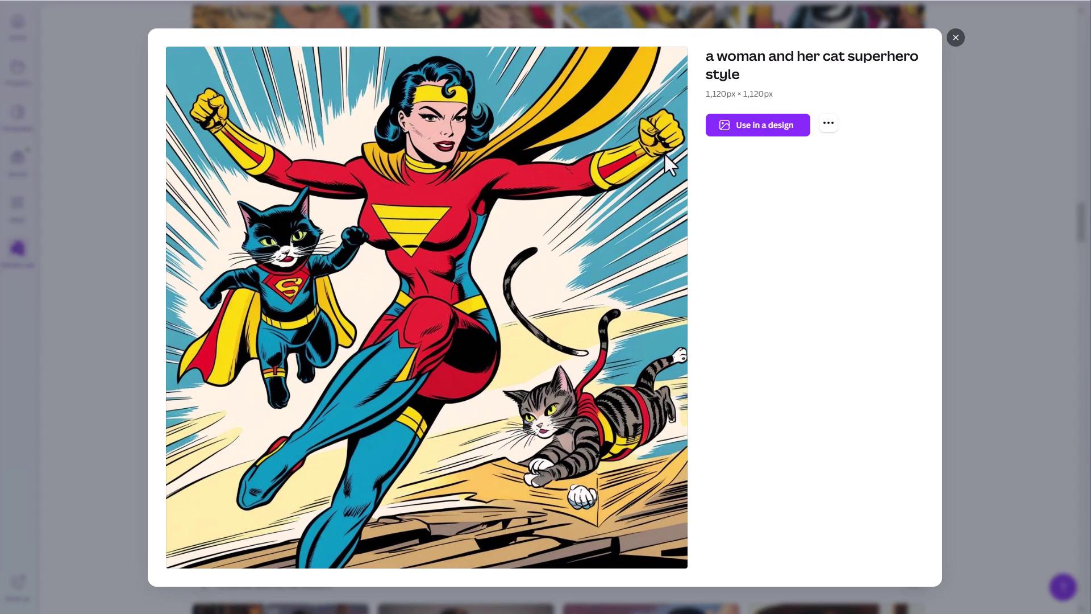
click(956, 40)
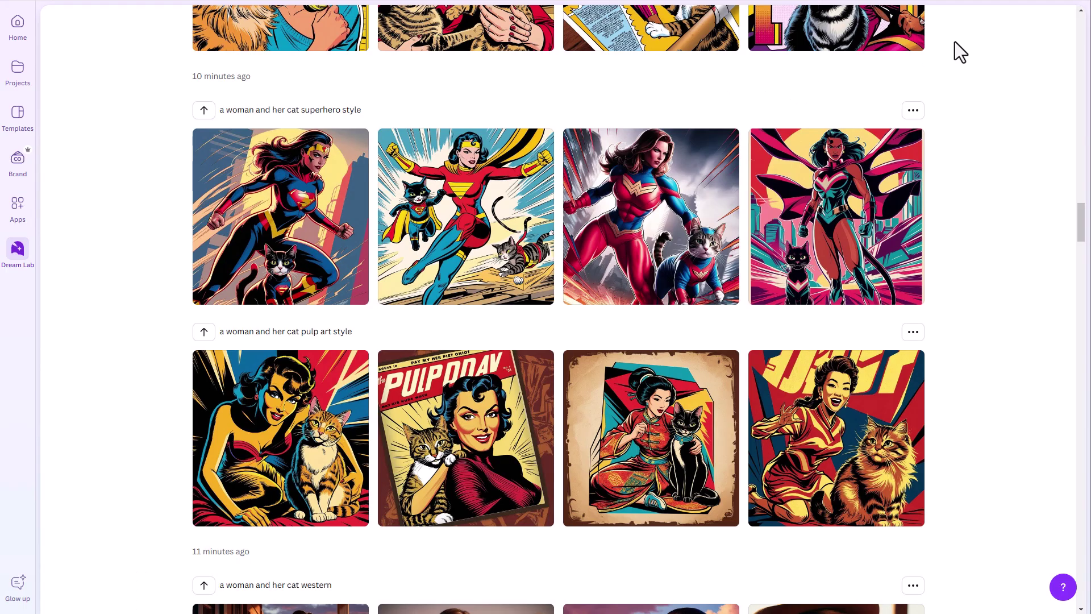
Look over the comicbook style and retro futuristic results, enlarge the first stained glass image, and close its preview.
scroll(864, 250, up, 4)
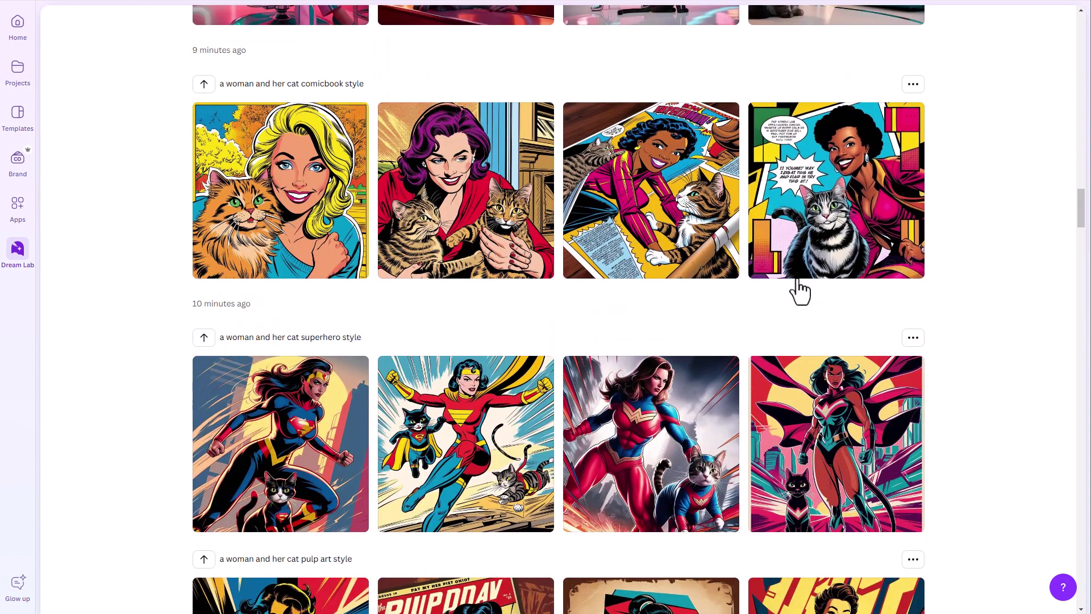
scroll(798, 297, up, 3)
scroll(305, 313, up, 4)
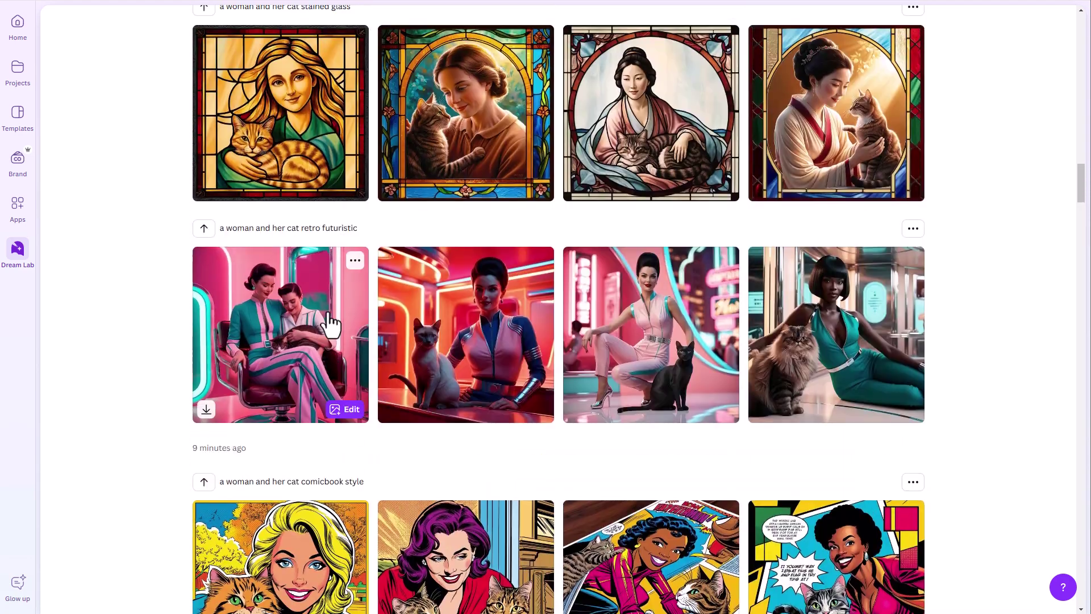
scroll(378, 255, up, 4)
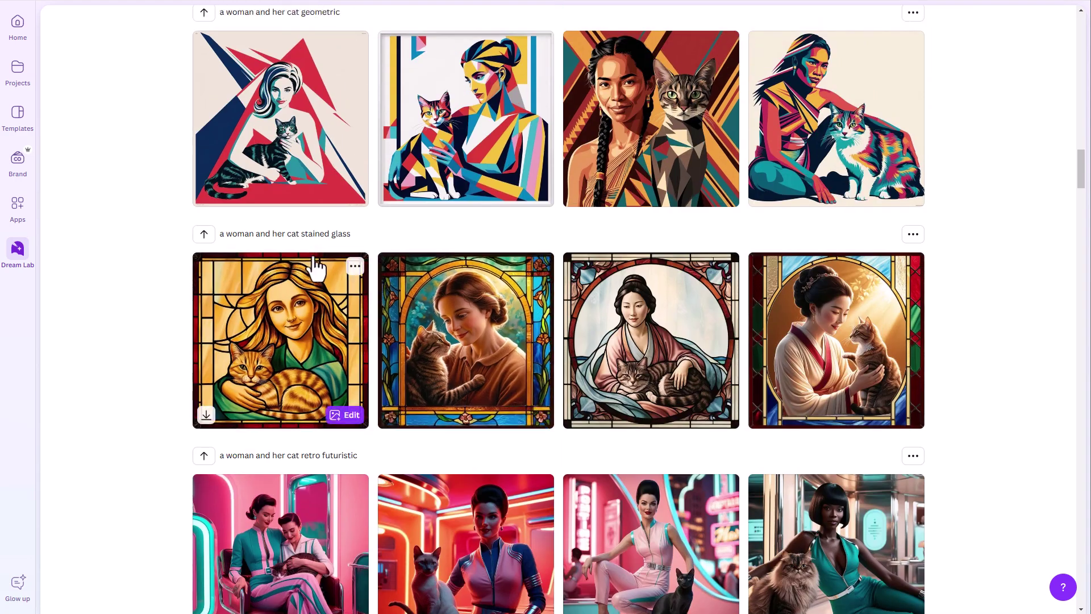
click(301, 346)
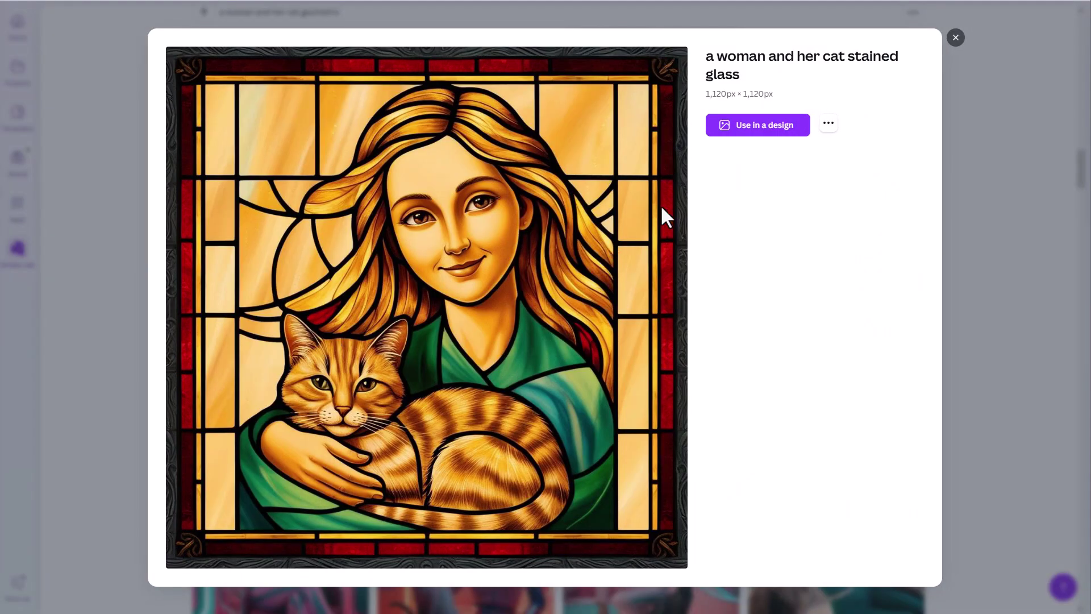
click(955, 37)
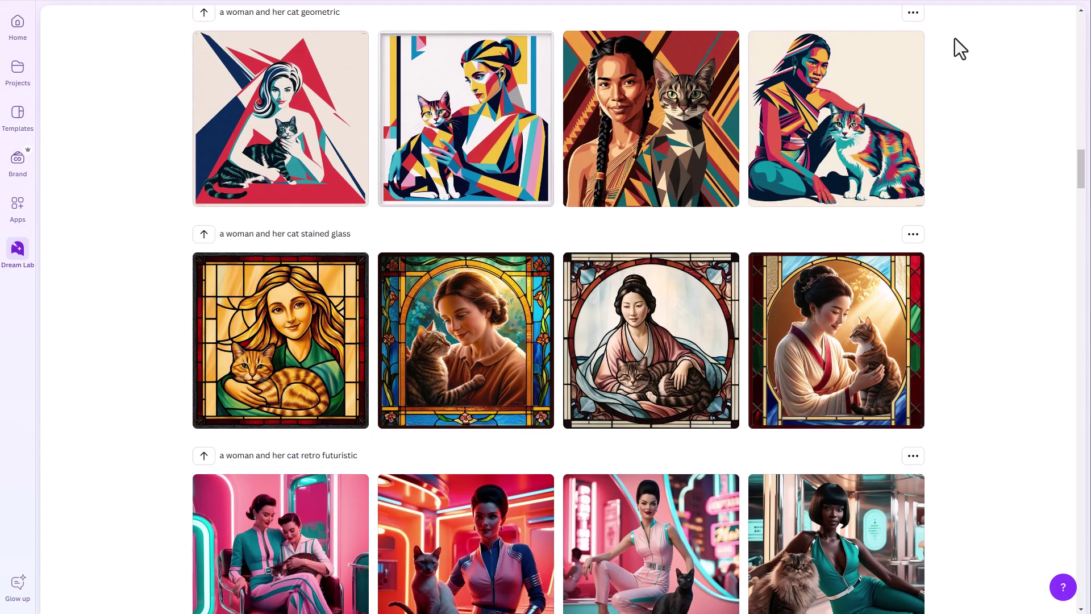
Look over the geometric and plain "quilling" results, enlarge the first image from the detailed quilling style prompt, and close its preview.
scroll(943, 120, up, 3)
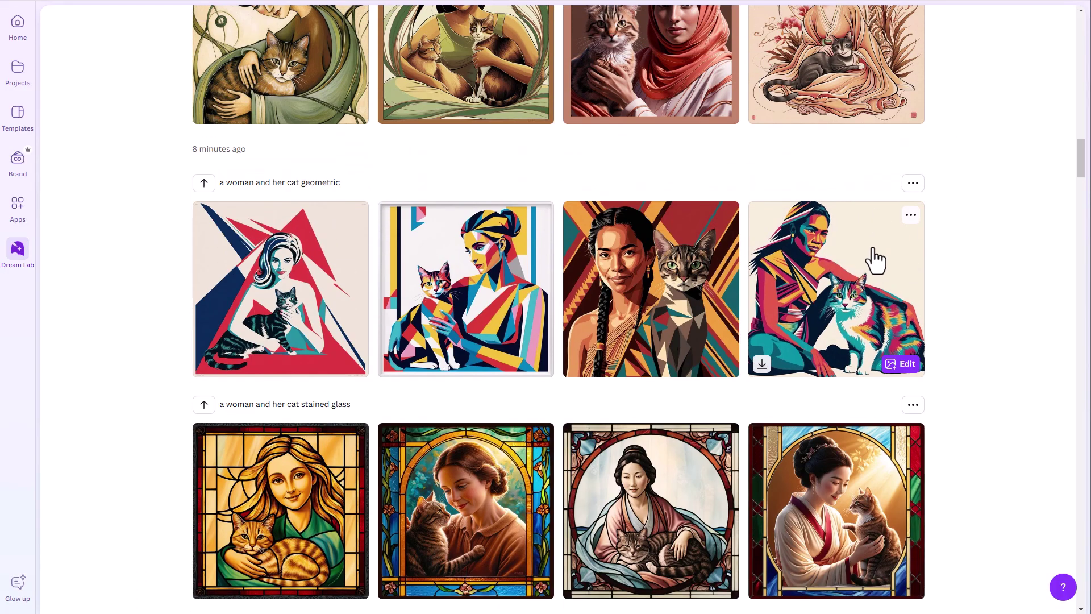
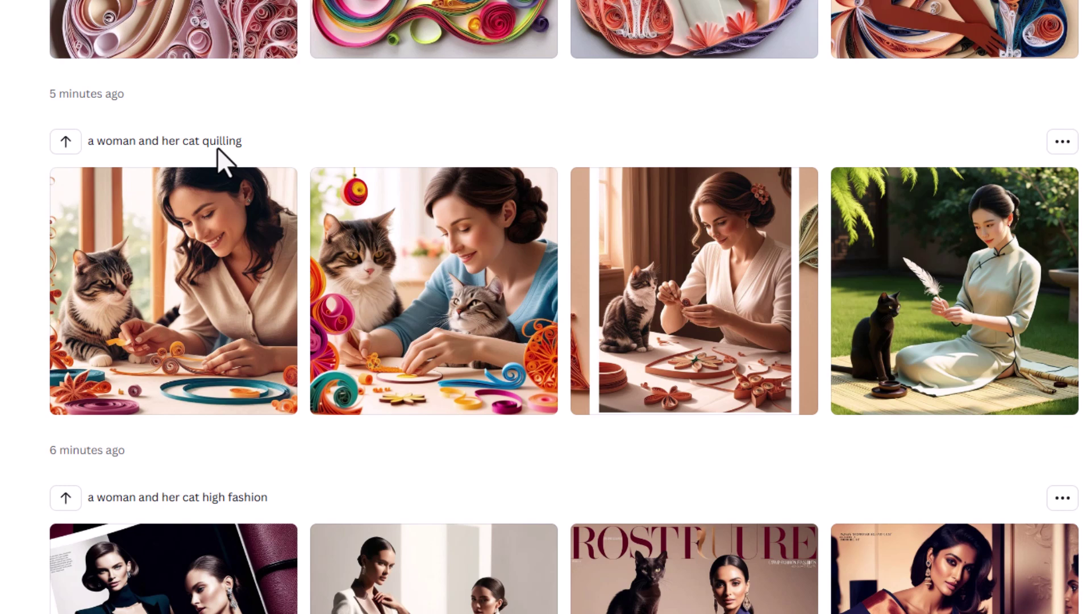
mouse_move(365, 237)
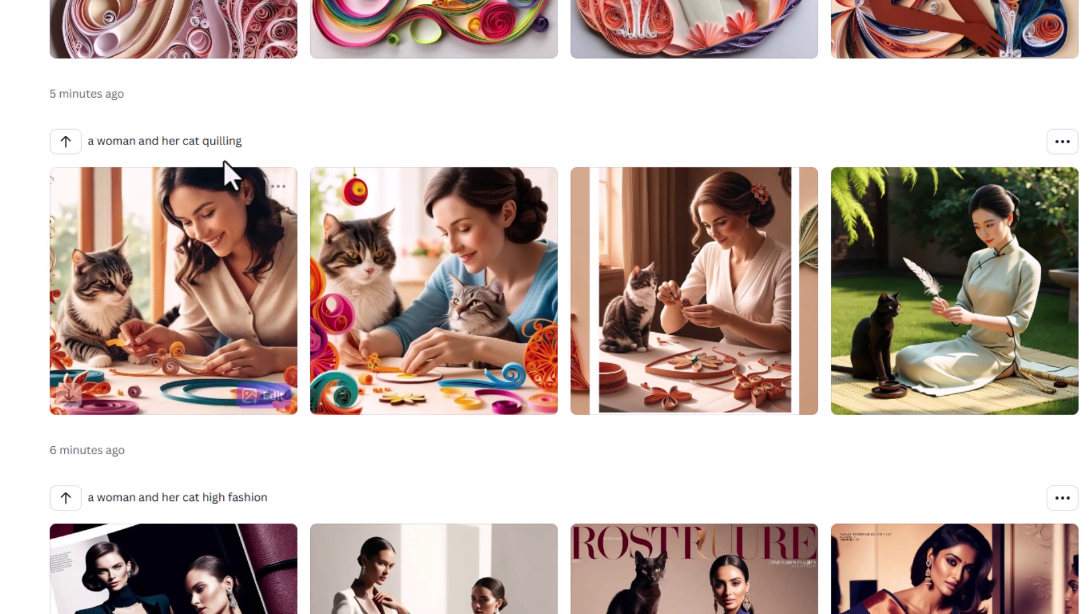
mouse_move(938, 346)
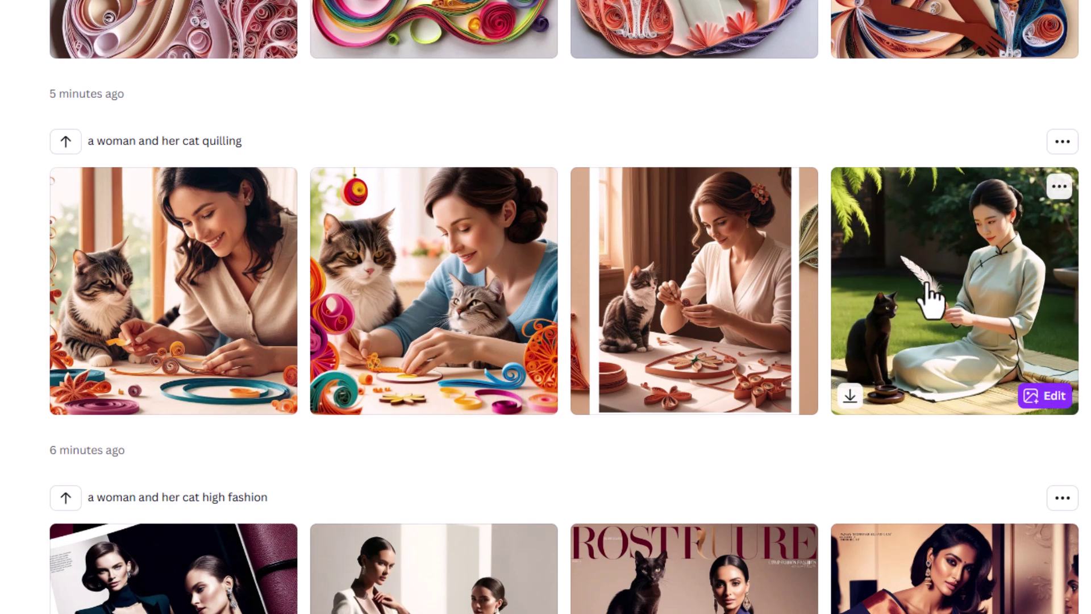
scroll(910, 318, up, 5)
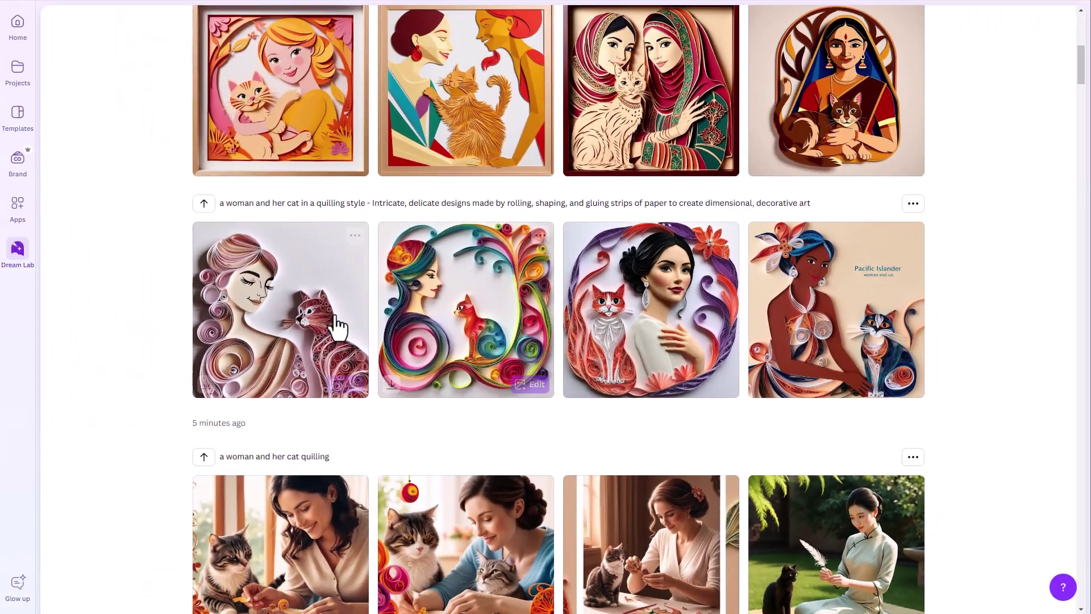
click(246, 281)
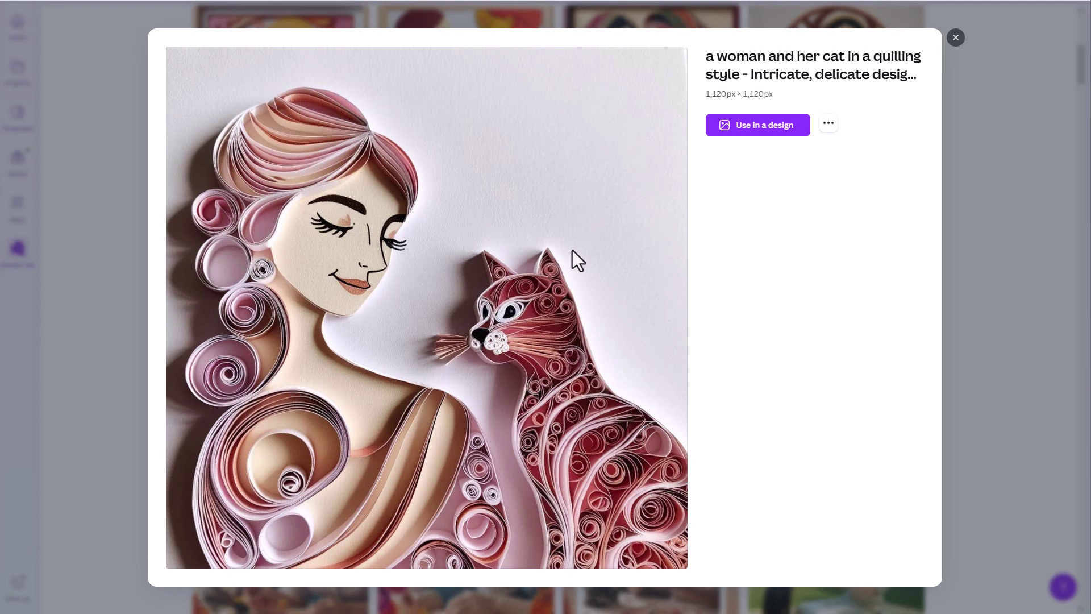
click(956, 38)
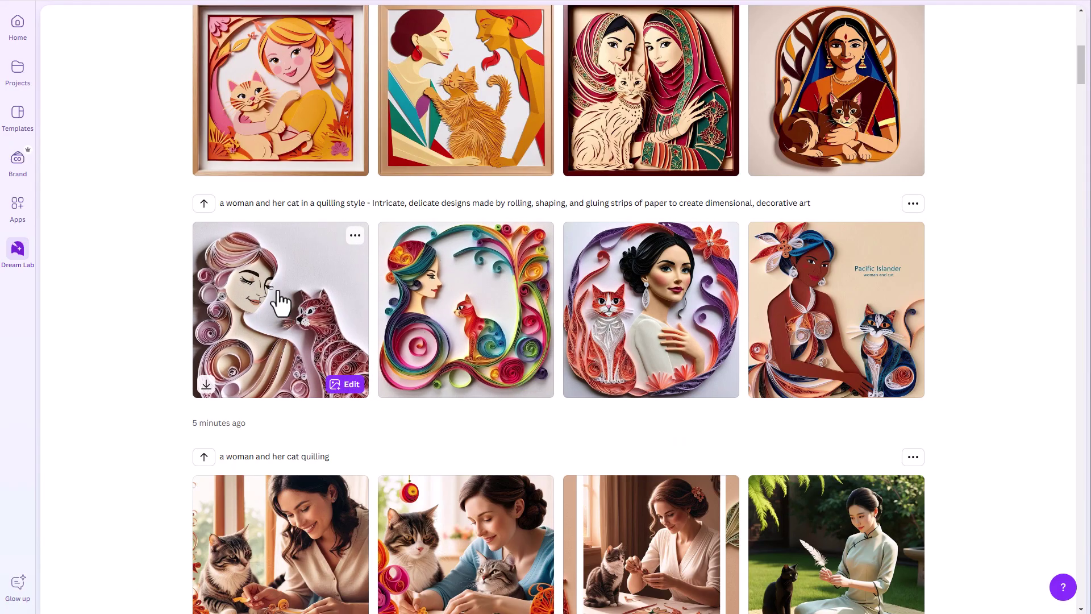
View the first flat paper cut style image enlarged, close it, and return to the plain "a woman and her cat" results.
scroll(279, 301, up, 3)
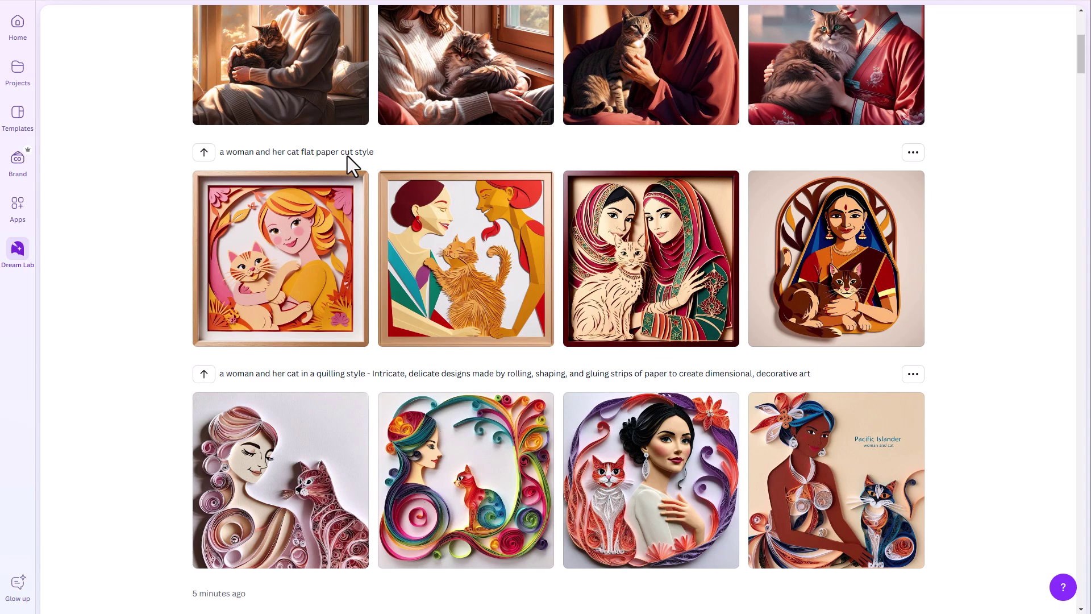
click(340, 250)
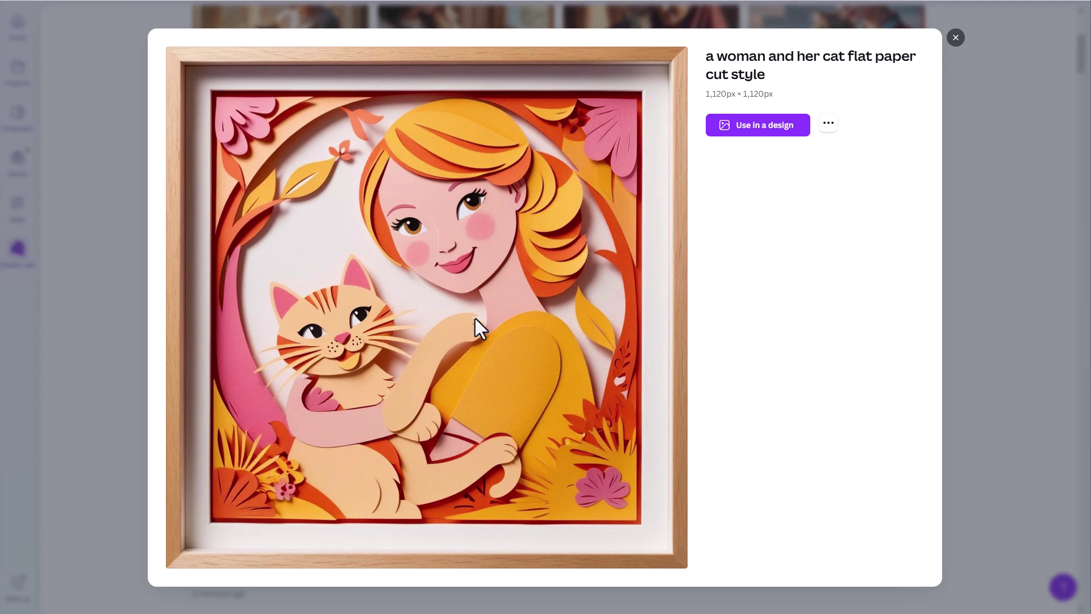
click(955, 37)
scroll(923, 142, up, 1)
scroll(923, 148, up, 5)
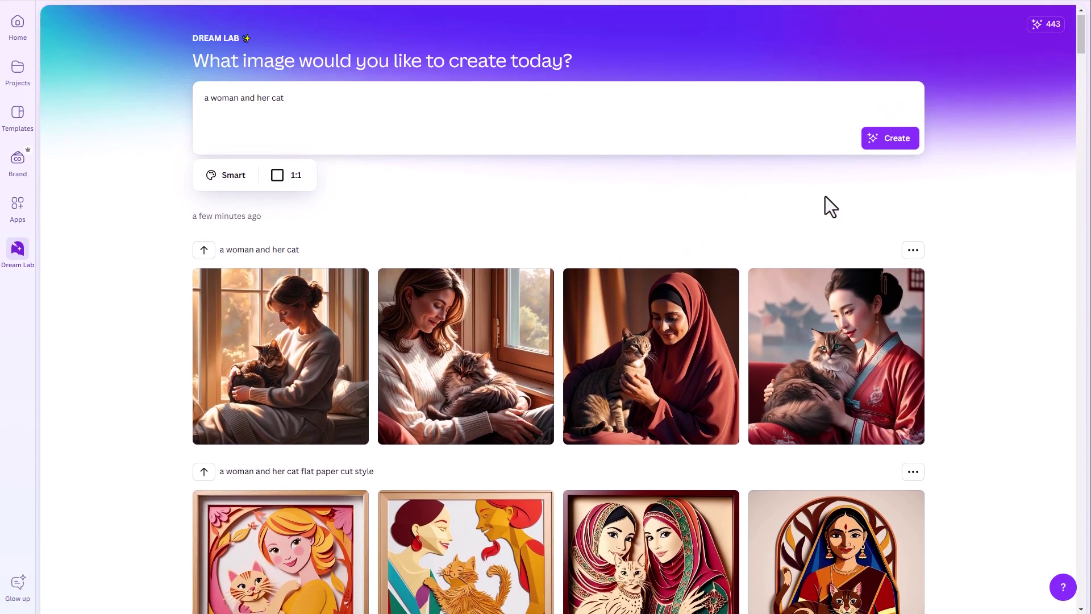
scroll(829, 197, down, 2)
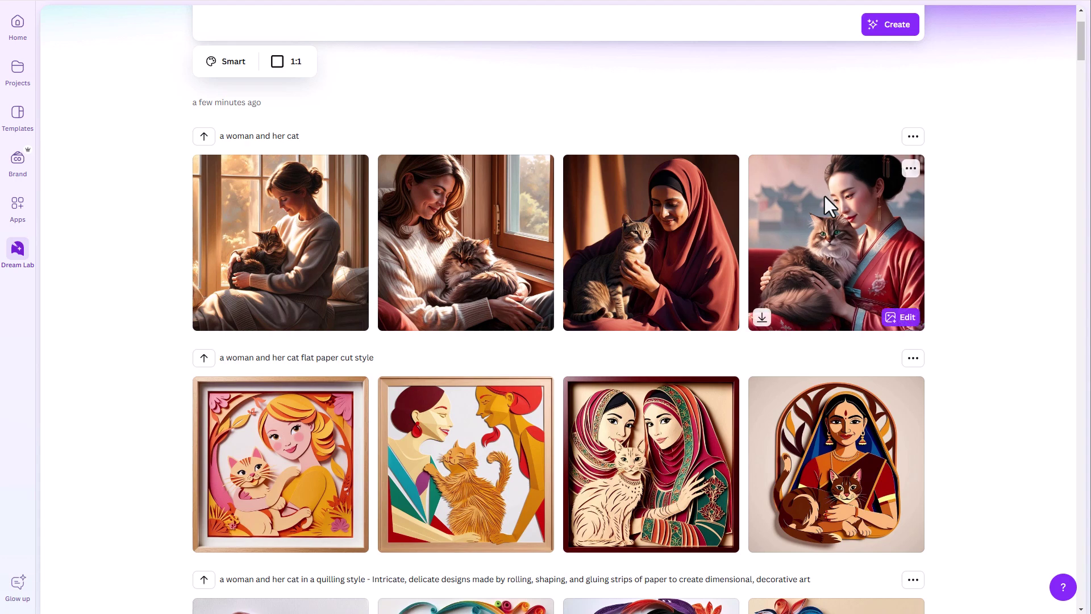